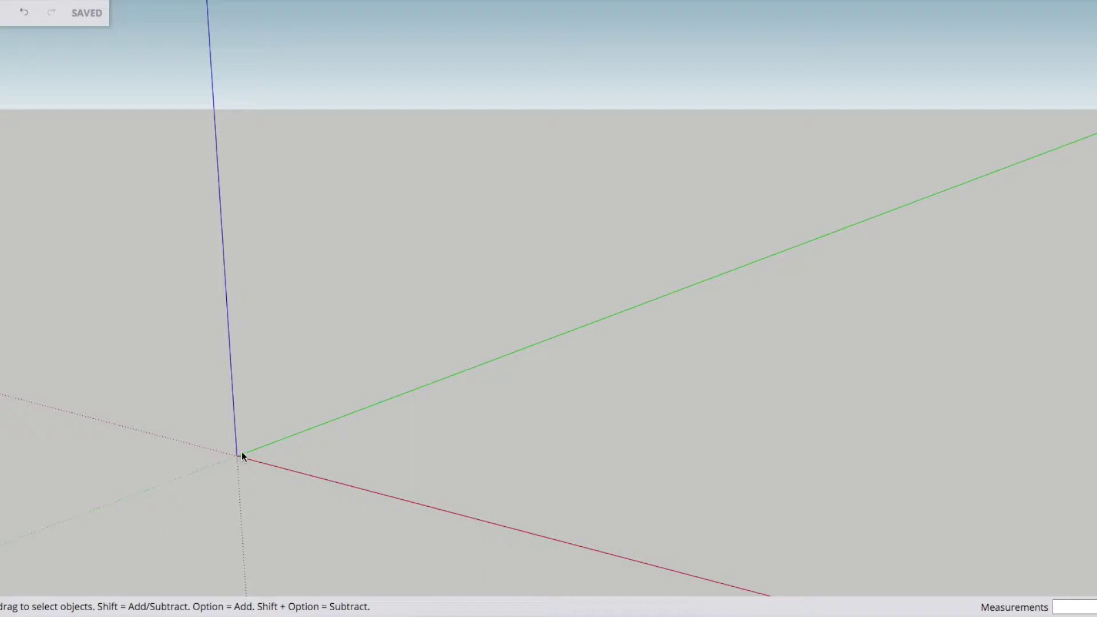
Step: Draw a 34 rectangle at the origin and pull it up 3' into a box
{"action": "key", "text": "r"}
{"action": "left_click", "coordinate": [236, 455]}
{"action": "type", "text": "3"}
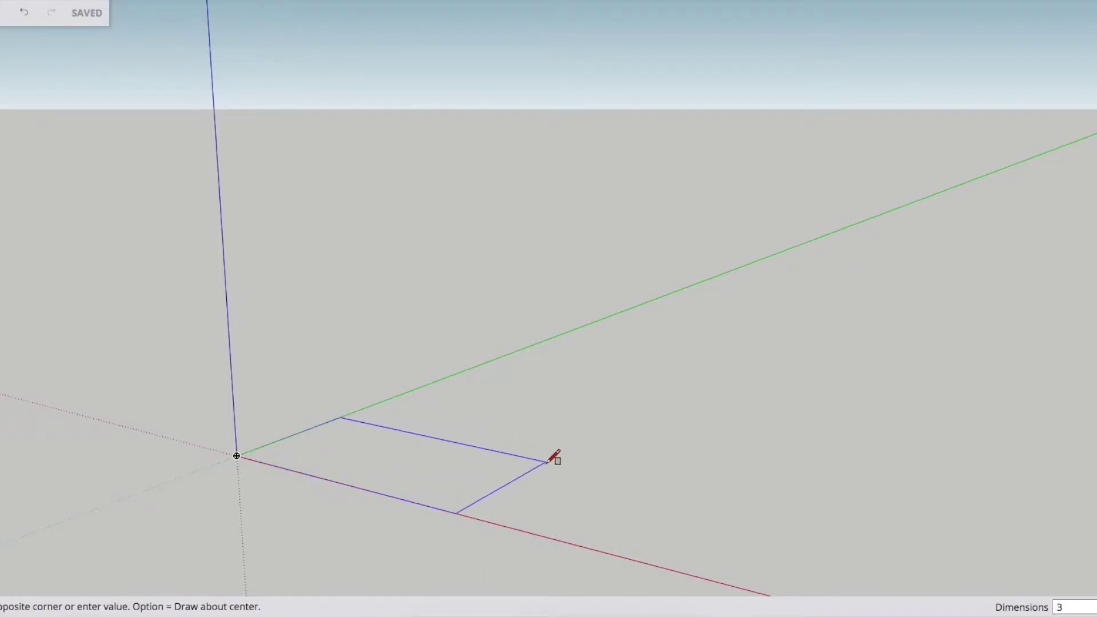
{"action": "type", "text": "4"}
{"action": "key", "text": "Return"}
{"action": "key", "text": "p"}
{"action": "left_click", "coordinate": [324, 466]}
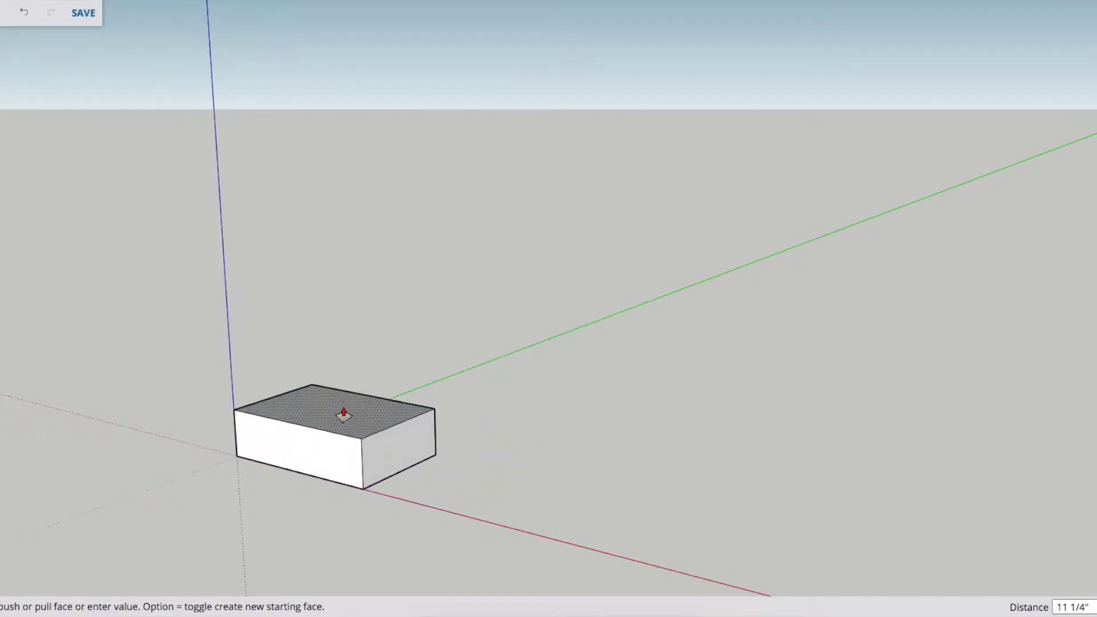
{"action": "type", "text": "3'"}
{"action": "key", "text": "Return"}
Step: Delete the box's front, side and top faces, leaving an open wireframe
{"action": "key", "text": "space"}
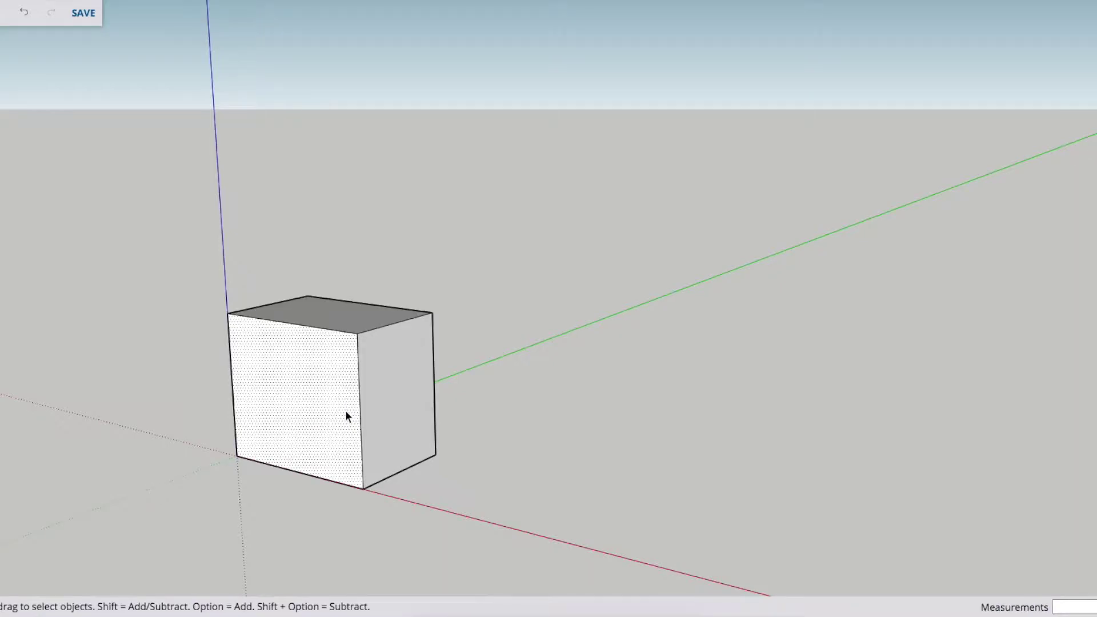
{"action": "left_click", "coordinate": [345, 410]}
{"action": "key", "text": "Delete"}
{"action": "left_click", "coordinate": [382, 409]}
{"action": "key", "text": "Delete"}
{"action": "left_click", "coordinate": [308, 448]}
{"action": "key", "text": "Delete"}
{"action": "left_click", "coordinate": [274, 394]}
{"action": "key", "text": "Delete"}
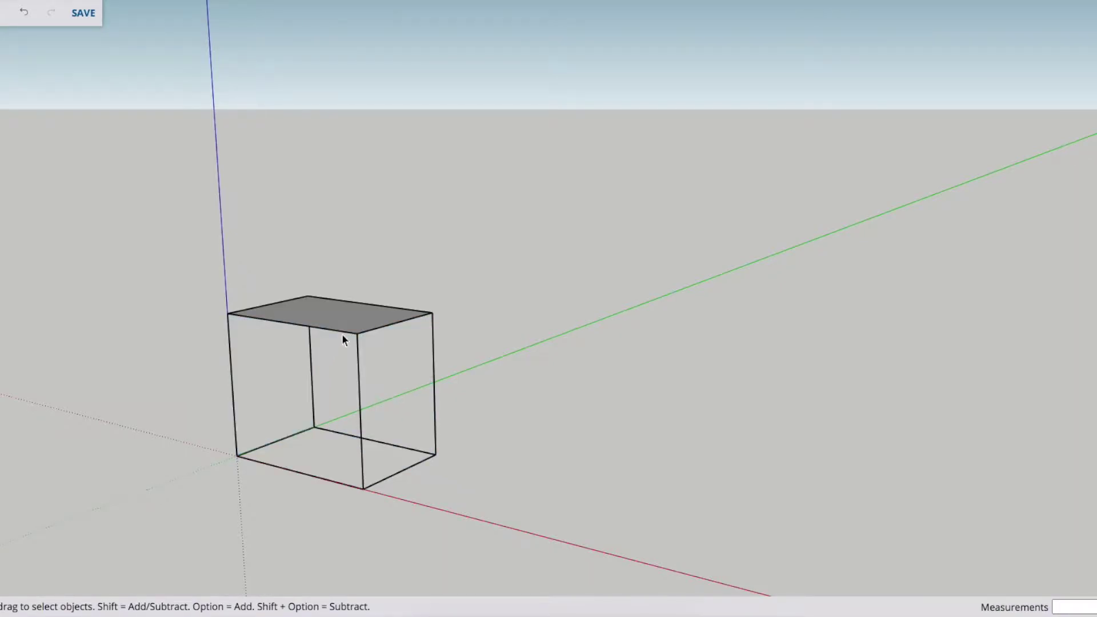
{"action": "left_click", "coordinate": [341, 326]}
Step: Make the whole wireframe box a component
{"action": "triple_click", "coordinate": [356, 338]}
{"action": "key", "text": "g"}
{"action": "key", "text": "Return"}
{"action": "middle_click_drag", "start_coordinate": [301, 376], "coordinate": [522, 324], "text": "shift"}
{"action": "scroll", "coordinate": [585, 308], "scroll_direction": "up", "scroll_amount": 3}
{"action": "middle_click_drag", "start_coordinate": [588, 311], "coordinate": [484, 371]}
{"action": "scroll", "coordinate": [563, 318], "scroll_direction": "up", "scroll_amount": 2}
Step: Add a 1-inch-thick side panel filling the right end and make it a component
{"action": "key", "text": "r"}
{"action": "left_click", "coordinate": [709, 119]}
{"action": "left_click", "coordinate": [832, 408]}
{"action": "key", "text": "p"}
{"action": "left_click", "coordinate": [748, 372]}
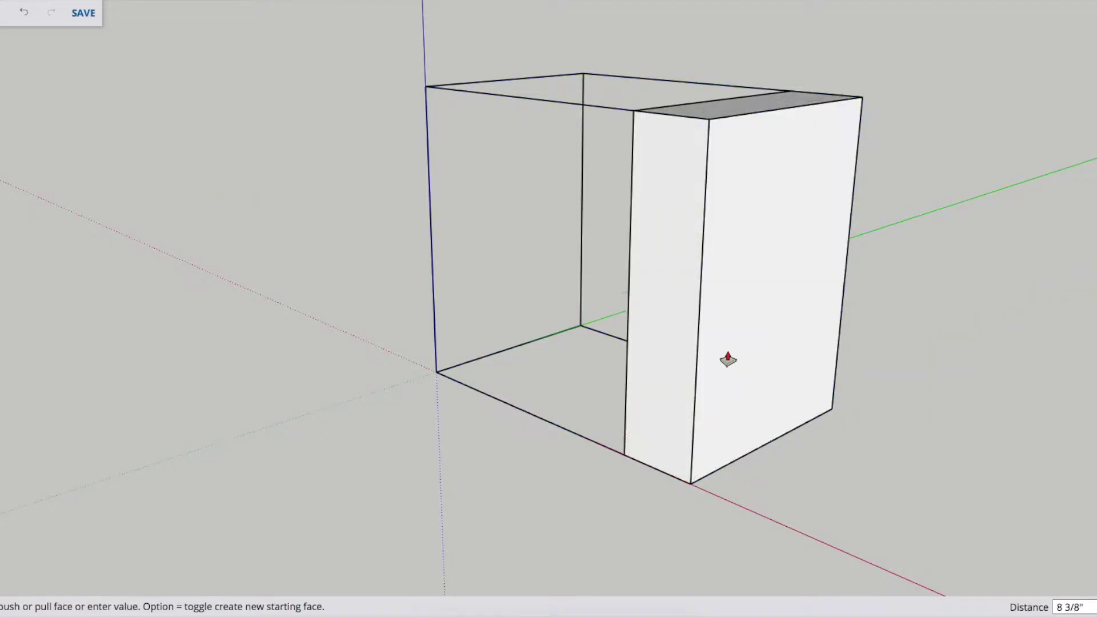
{"action": "type", "text": "1"}
{"action": "key", "text": "Return"}
{"action": "key", "text": "space"}
{"action": "triple_click", "coordinate": [738, 353]}
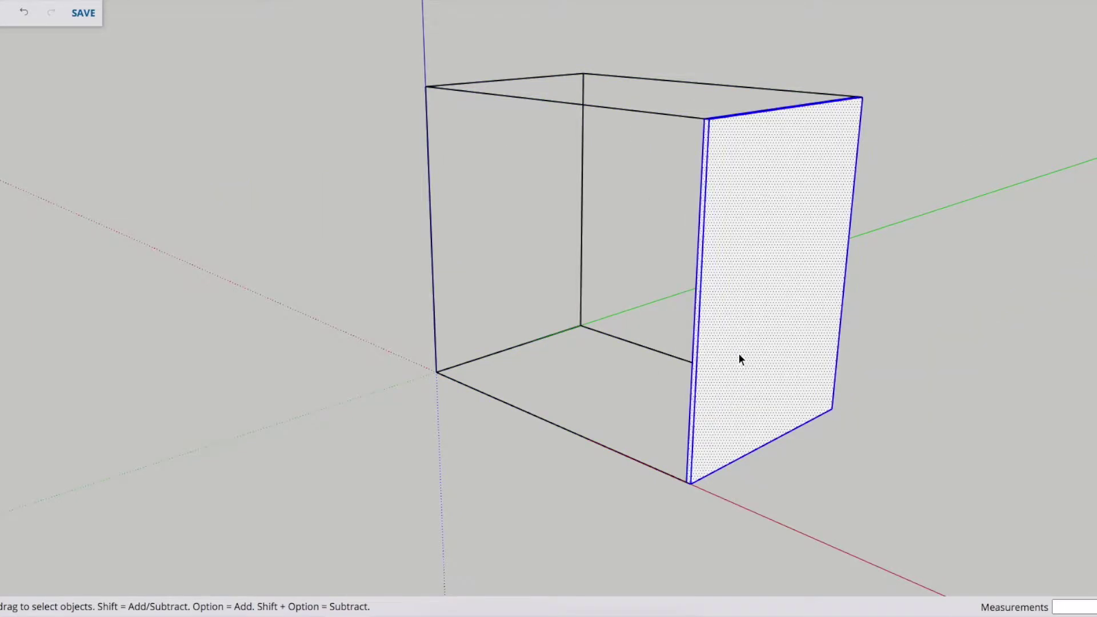
{"action": "key", "text": "g"}
{"action": "key", "text": "Return"}
Step: Copy the side panel to the left end, then start the front panel rectangle
{"action": "key", "text": "m"}
{"action": "left_click", "coordinate": [688, 483]}
{"action": "key", "text": "alt"}
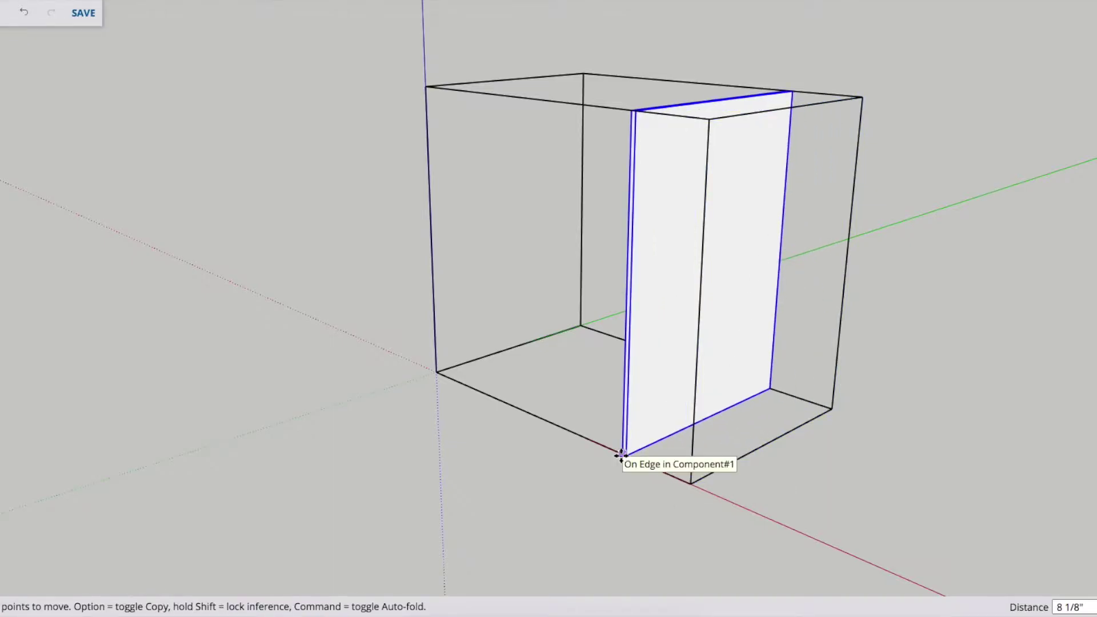
{"action": "left_click", "coordinate": [434, 371]}
{"action": "key", "text": "space"}
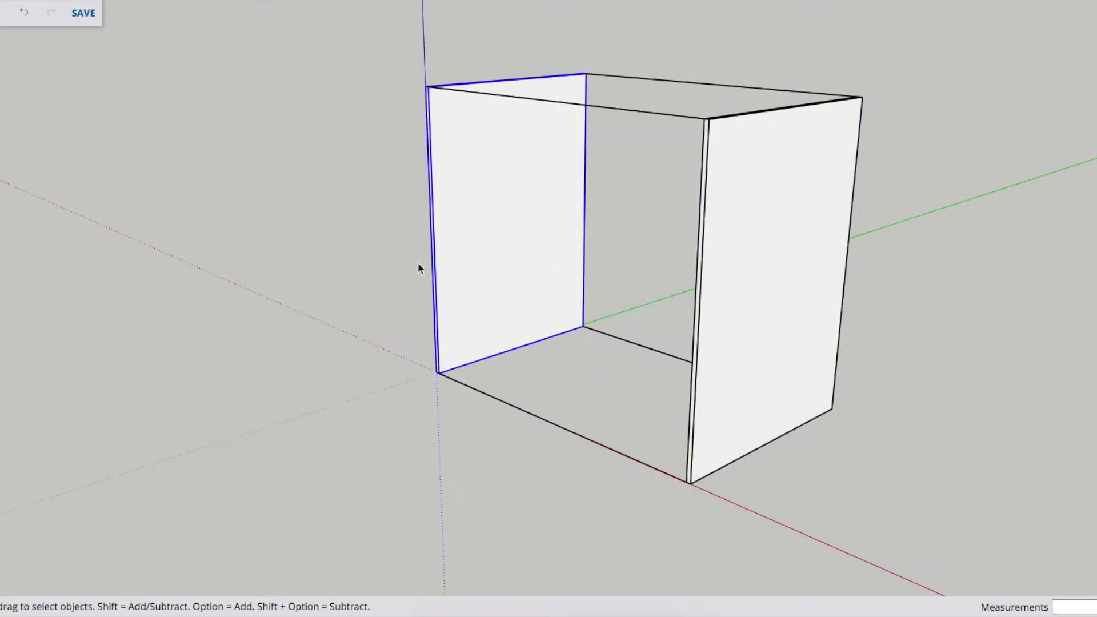
{"action": "key", "text": "r"}
{"action": "left_click", "coordinate": [427, 87]}
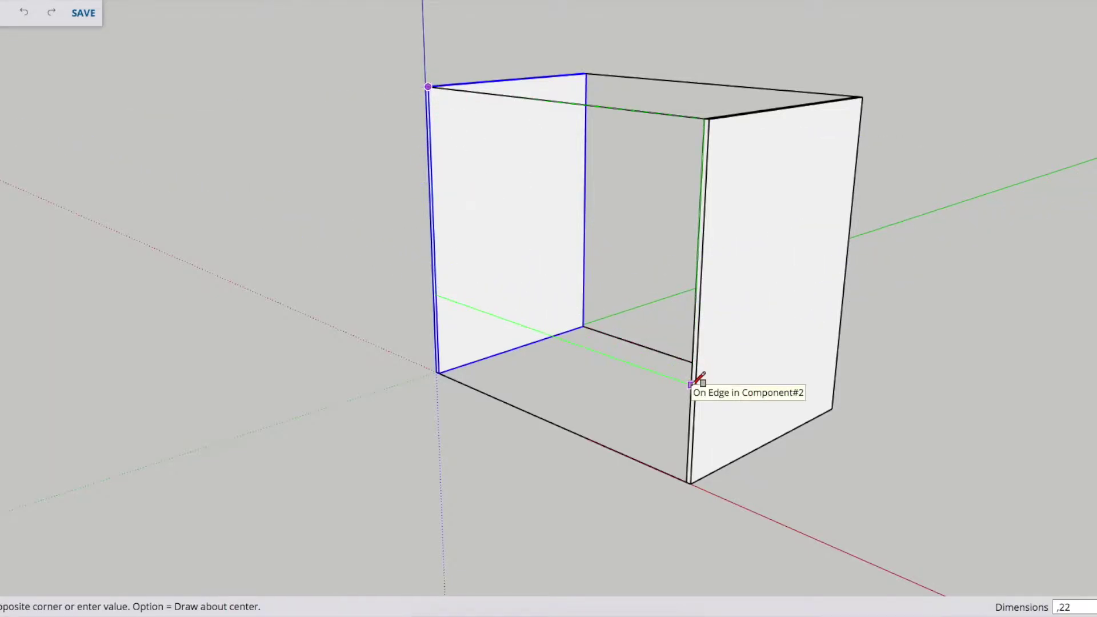
Step: Finish the front panel rectangle, pull it 1/2" thick, and make it a component
{"action": "left_click", "coordinate": [690, 384]}
{"action": "key", "text": "space"}
{"action": "key", "text": "p"}
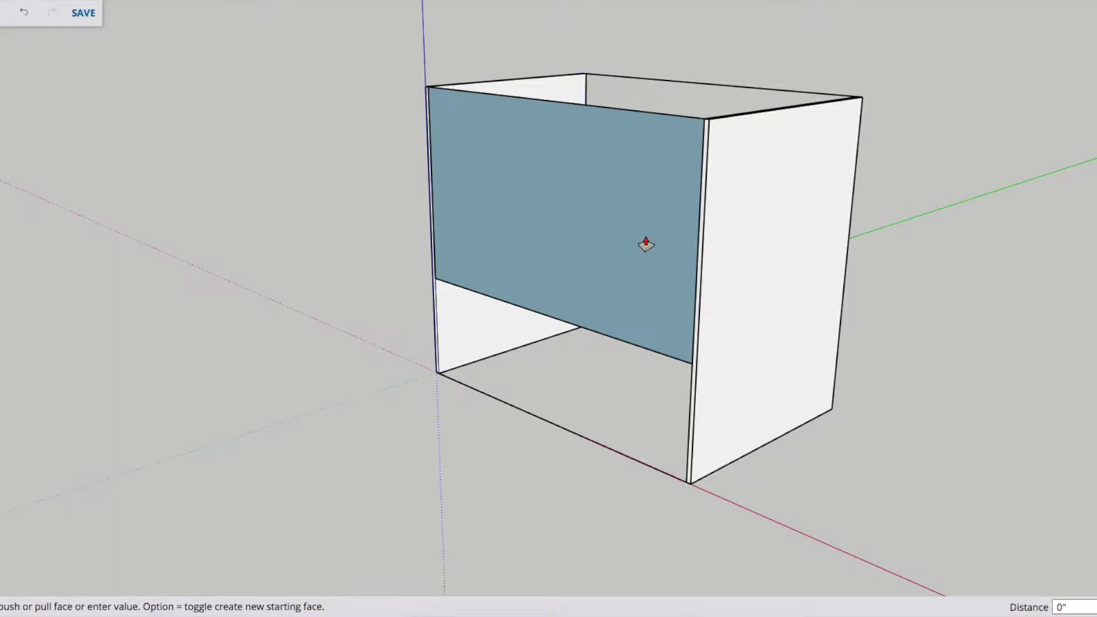
{"action": "left_click", "coordinate": [646, 242]}
{"action": "type", "text": "1/2"}
{"action": "key", "text": "Return"}
{"action": "key", "text": "space"}
{"action": "left_click", "coordinate": [661, 233]}
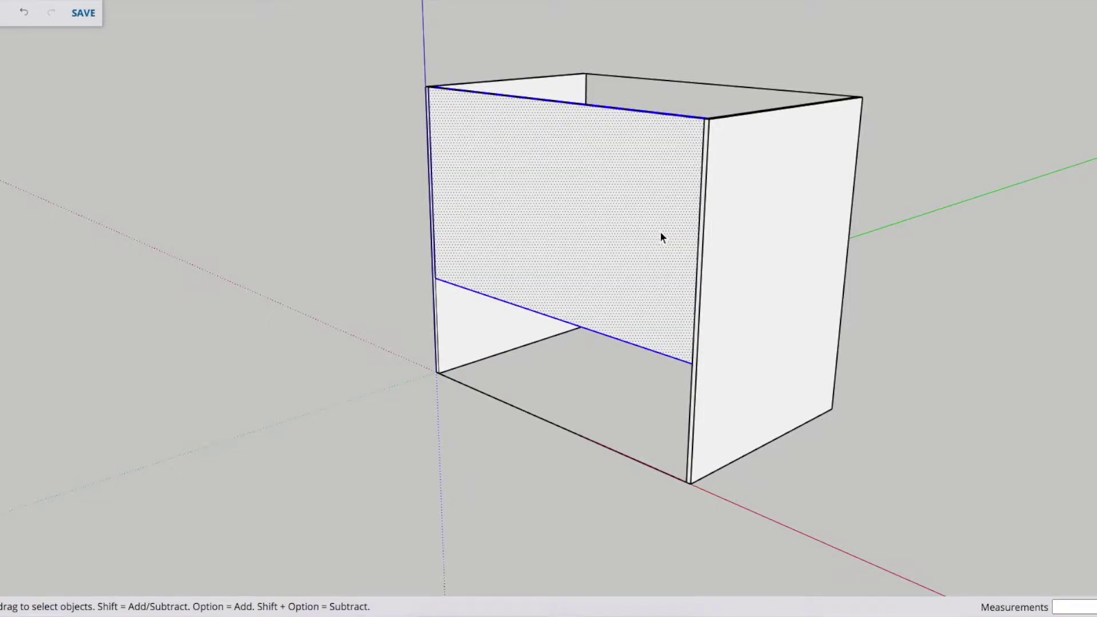
{"action": "key", "text": "g"}
{"action": "left_click", "coordinate": [650, 477]}
Step: Copy the front panel to the back edge as a matching back panel
{"action": "mouse_move", "coordinate": [651, 468]}
{"action": "middle_mouse_down"}
{"action": "mouse_move", "coordinate": [719, 331]}
{"action": "mouse_move", "coordinate": [729, 278]}
{"action": "middle_mouse_up"}
{"action": "key", "text": "m"}
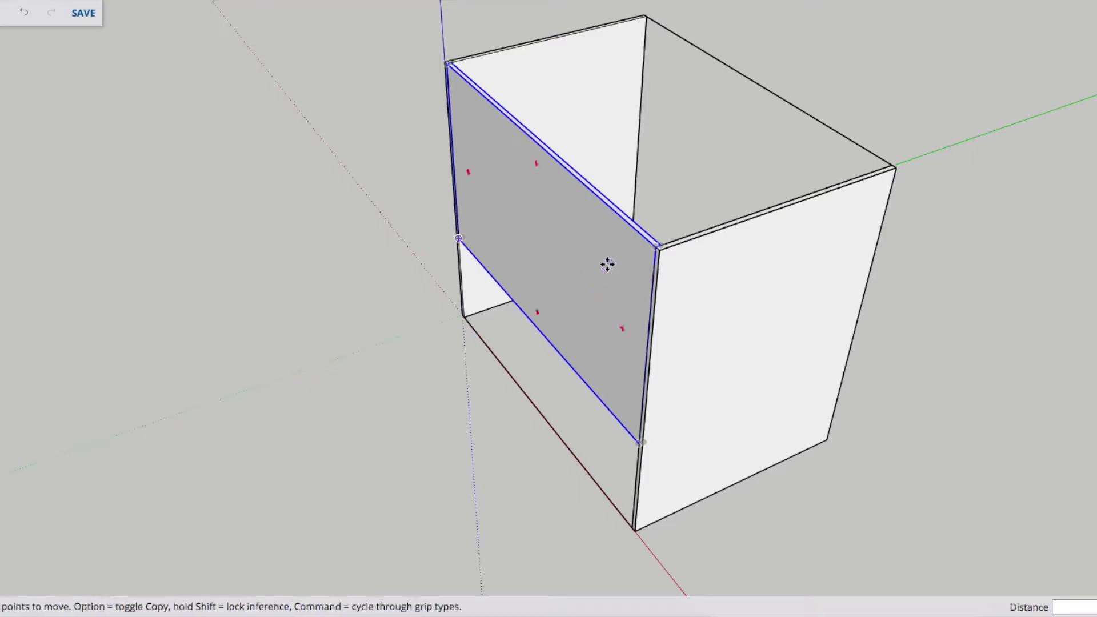
{"action": "scroll", "coordinate": [659, 246], "scroll_direction": "up", "scroll_amount": 2}
{"action": "left_click", "coordinate": [658, 246]}
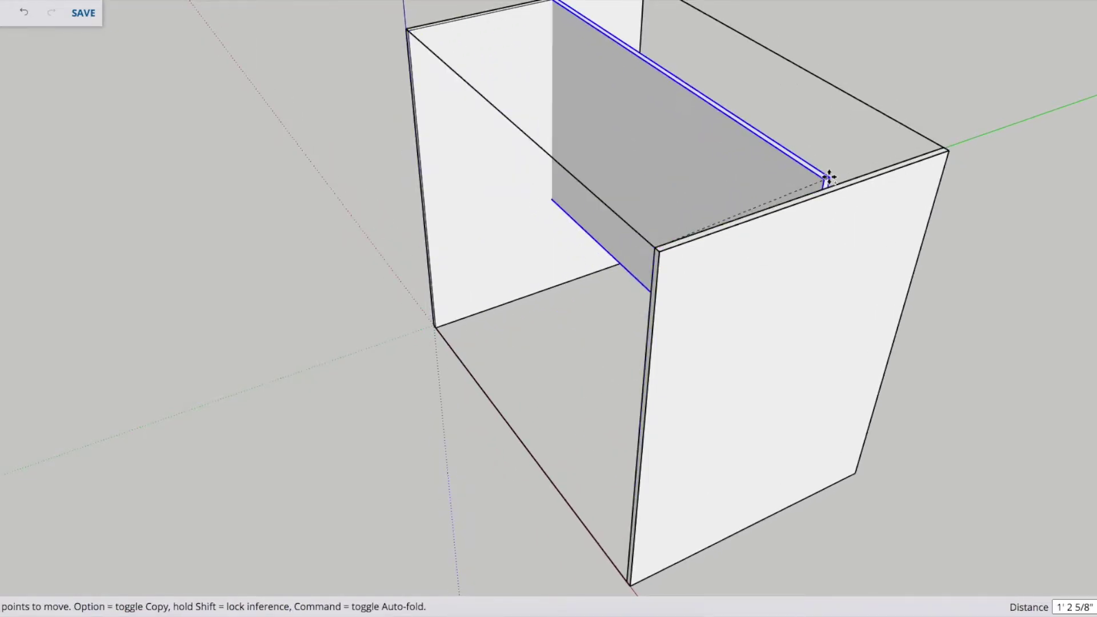
{"action": "key", "text": "alt"}
{"action": "left_click", "coordinate": [938, 148]}
{"action": "scroll", "coordinate": [604, 259], "scroll_direction": "down", "scroll_amount": 5}
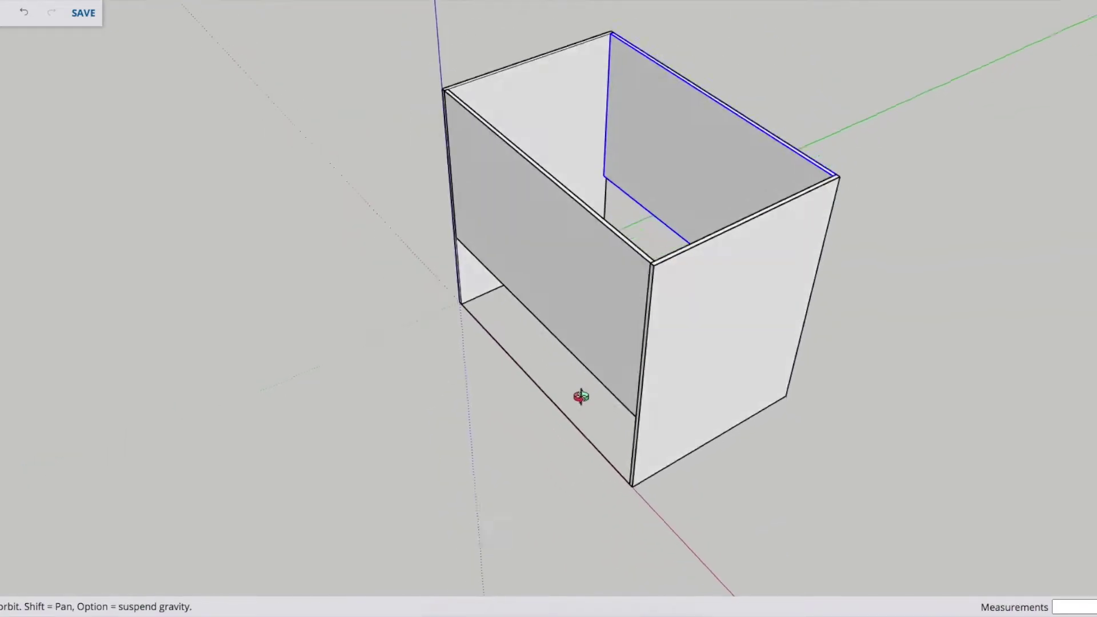
{"action": "middle_click_drag", "start_coordinate": [549, 345], "coordinate": [862, 483]}
{"action": "scroll", "coordinate": [499, 184], "scroll_direction": "up", "scroll_amount": 4}
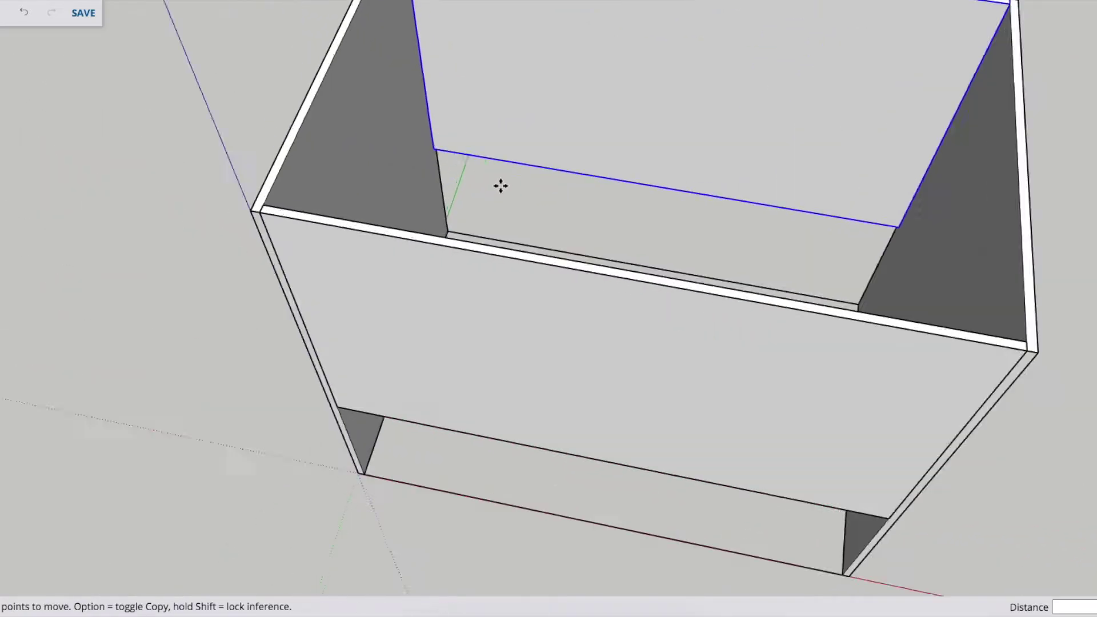
{"action": "scroll", "coordinate": [632, 328], "scroll_direction": "up", "scroll_amount": 3}
{"action": "mouse_move", "coordinate": [632, 328]}
{"action": "middle_mouse_down"}
{"action": "mouse_move", "coordinate": [214, 183]}
{"action": "mouse_move", "coordinate": [132, 203]}
{"action": "middle_mouse_up"}
Step: Extrude a small rectangle across the box length into a rail component
{"action": "key", "text": "m"}
{"action": "key", "text": "r"}
{"action": "left_click", "coordinate": [351, 186]}
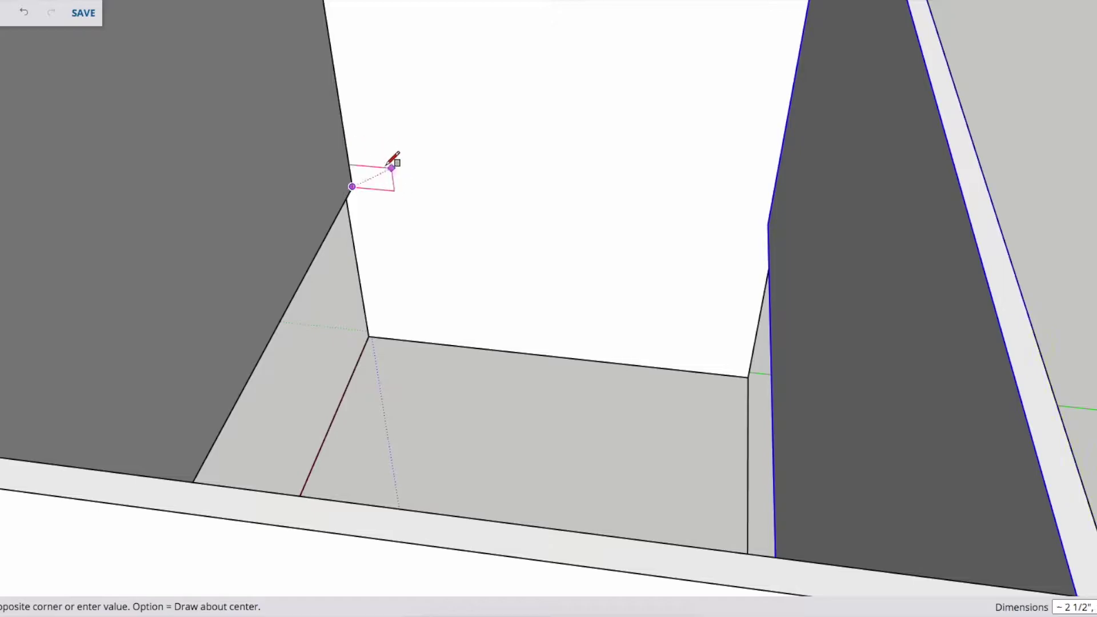
{"action": "left_click", "coordinate": [381, 156]}
{"action": "scroll", "coordinate": [387, 152], "scroll_direction": "down", "scroll_amount": 5}
{"action": "key", "text": "p"}
{"action": "left_click", "coordinate": [732, 97]}
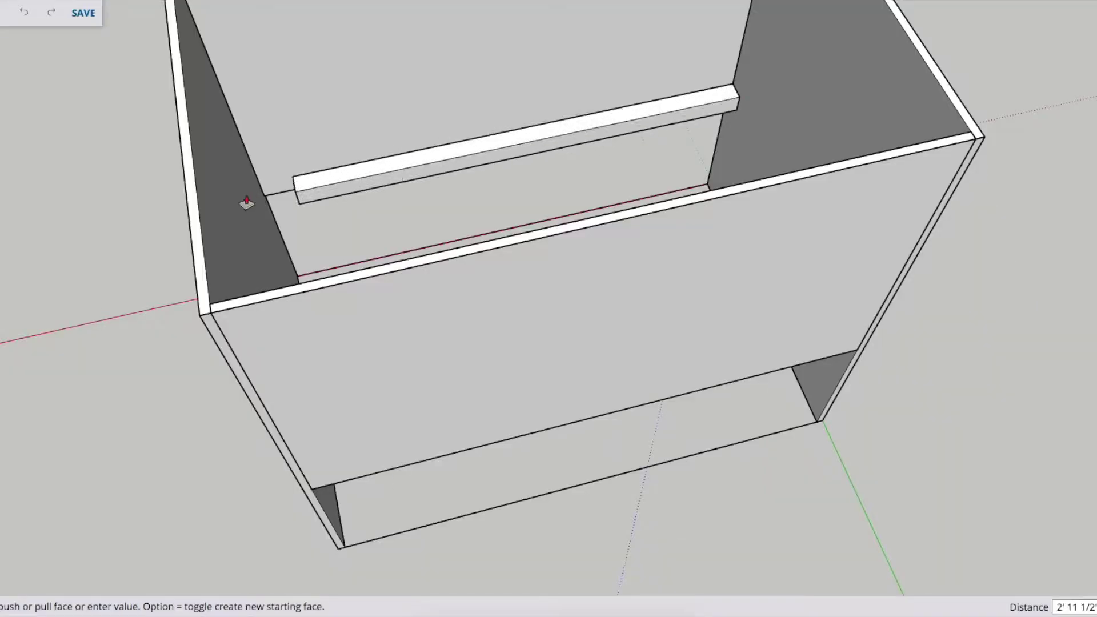
{"action": "left_click", "coordinate": [189, 199]}
{"action": "key", "text": "space"}
{"action": "triple_click", "coordinate": [359, 186]}
{"action": "key", "text": "g"}
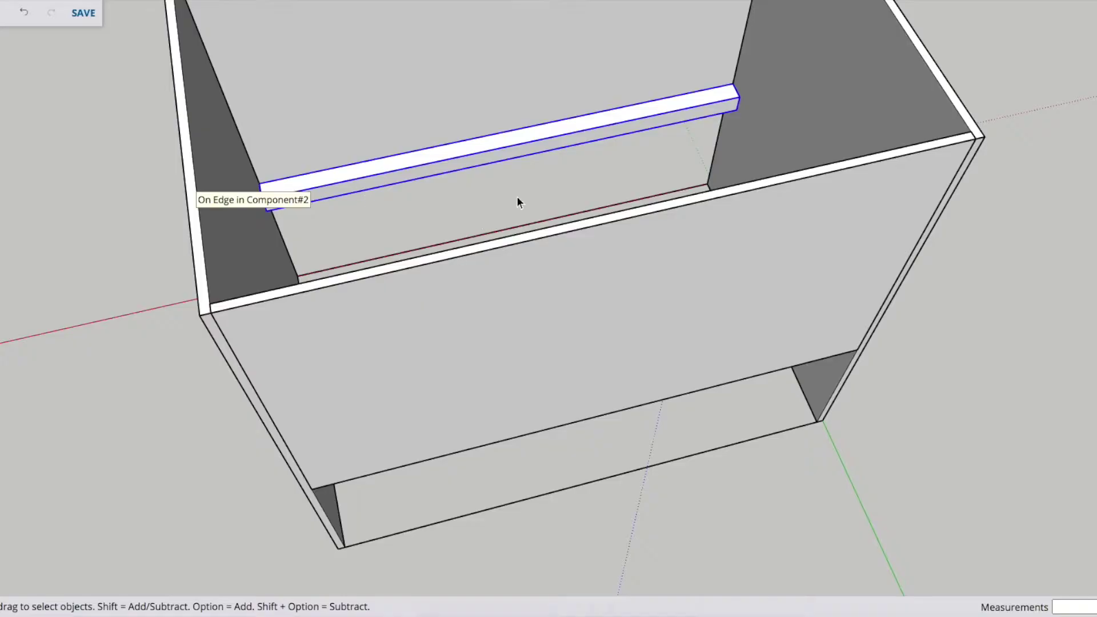
Step: Move the rail into position along the inside of the panel
{"action": "mouse_move", "coordinate": [385, 542]}
{"action": "middle_mouse_down"}
{"action": "mouse_move", "coordinate": [570, 49]}
{"action": "mouse_move", "coordinate": [609, 406]}
{"action": "mouse_move", "coordinate": [603, 443]}
{"action": "middle_mouse_up"}
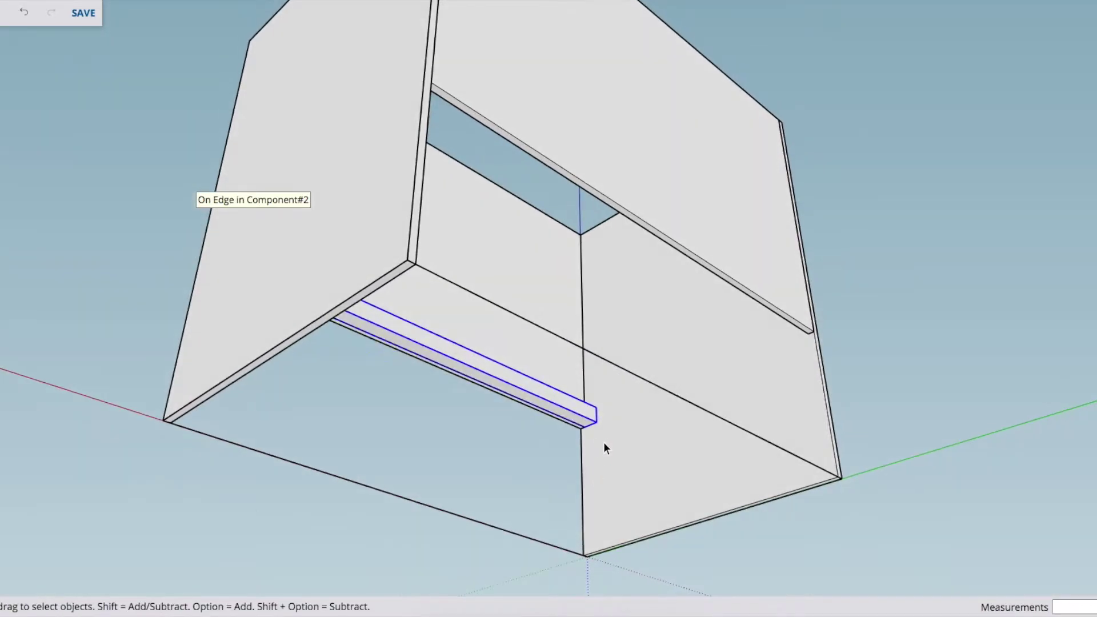
{"action": "key", "text": "m"}
{"action": "left_click", "coordinate": [595, 422]}
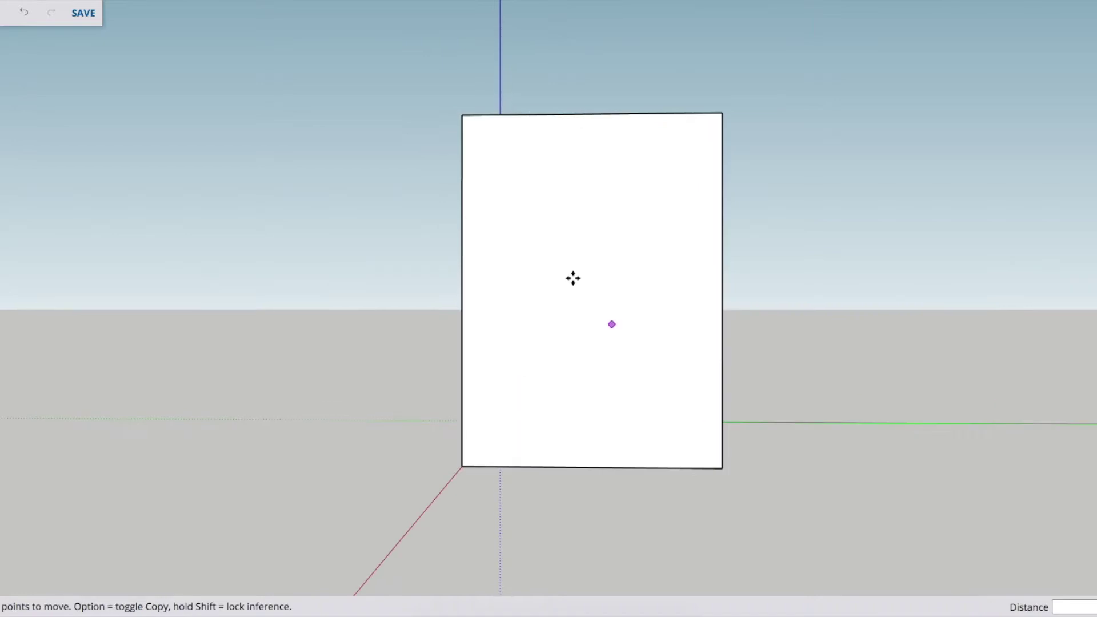
{"action": "mouse_move", "coordinate": [573, 278]}
{"action": "middle_mouse_down"}
{"action": "mouse_move", "coordinate": [771, 448]}
{"action": "mouse_move", "coordinate": [417, 477]}
{"action": "middle_mouse_up"}
{"action": "scroll", "coordinate": [590, 243], "scroll_direction": "up", "scroll_amount": 3}
{"action": "middle_click_drag", "start_coordinate": [590, 243], "coordinate": [515, 240]}
Step: Draw a slat from the left rail to the right rail, thicken it, and make it a component
{"action": "key", "text": "m"}
{"action": "key", "text": "r"}
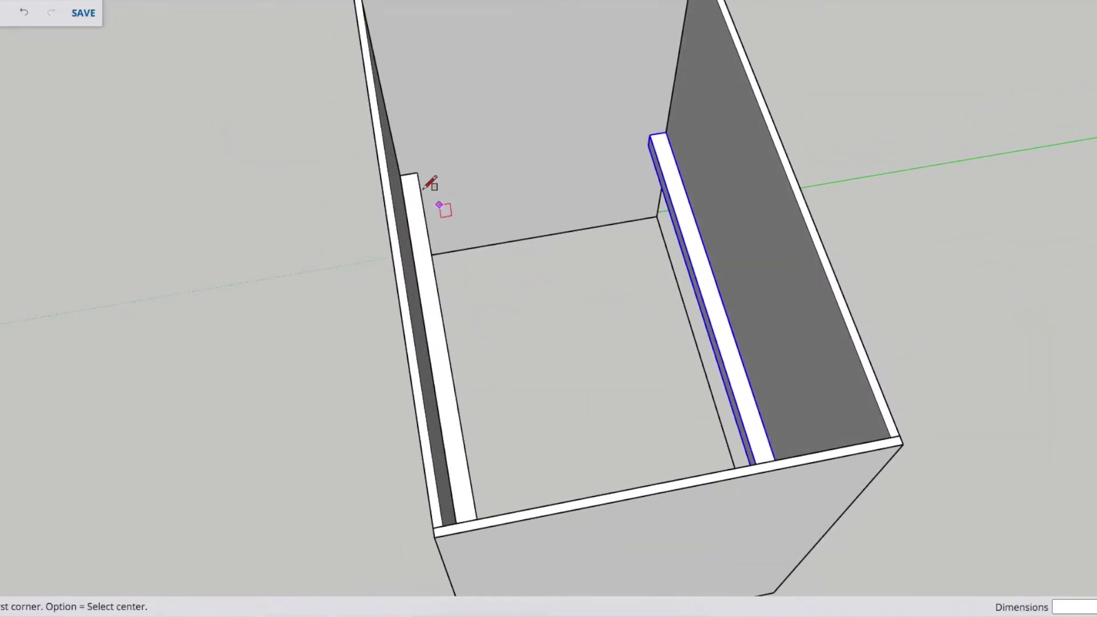
{"action": "left_click", "coordinate": [400, 174]}
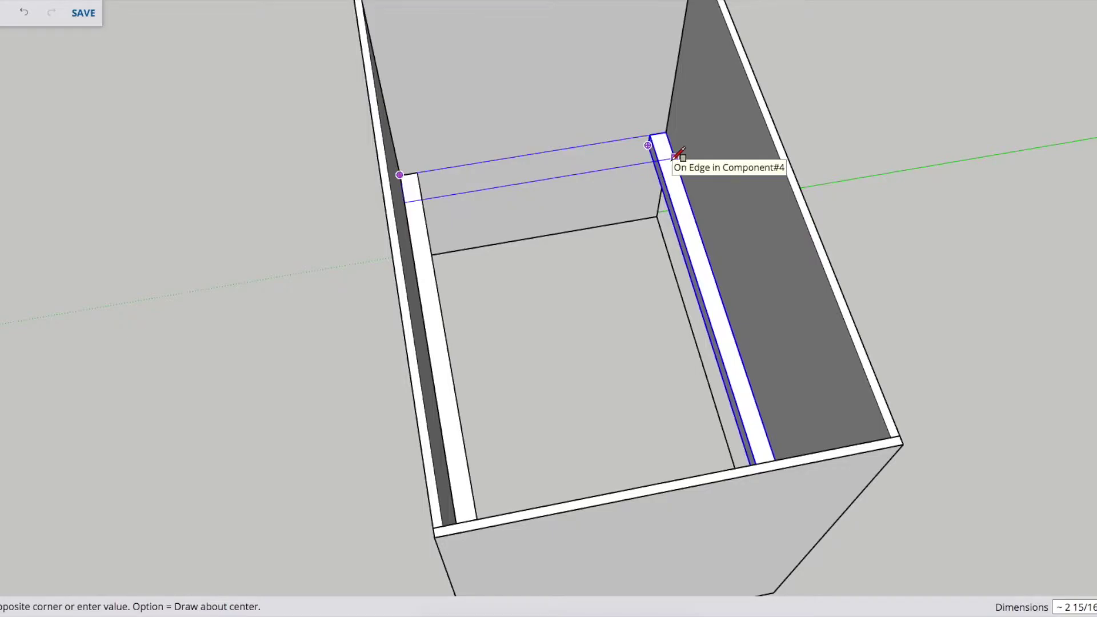
{"action": "left_click", "coordinate": [677, 154]}
{"action": "key", "text": "p"}
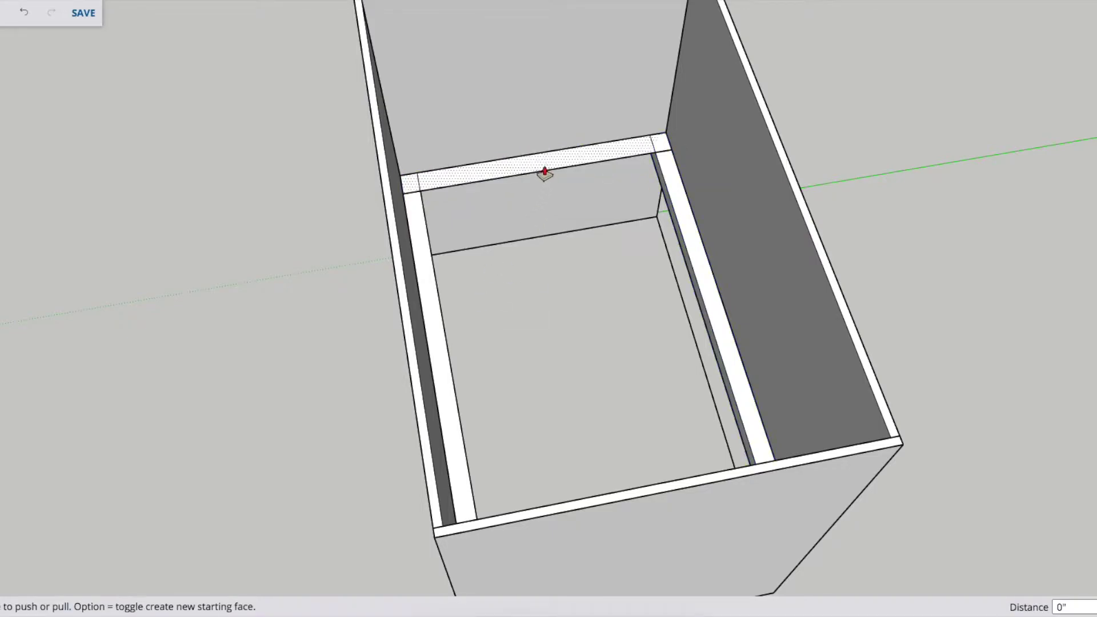
{"action": "left_click", "coordinate": [543, 170]}
{"action": "key", "text": "Return"}
{"action": "key", "text": "space"}
{"action": "double_click", "coordinate": [560, 158]}
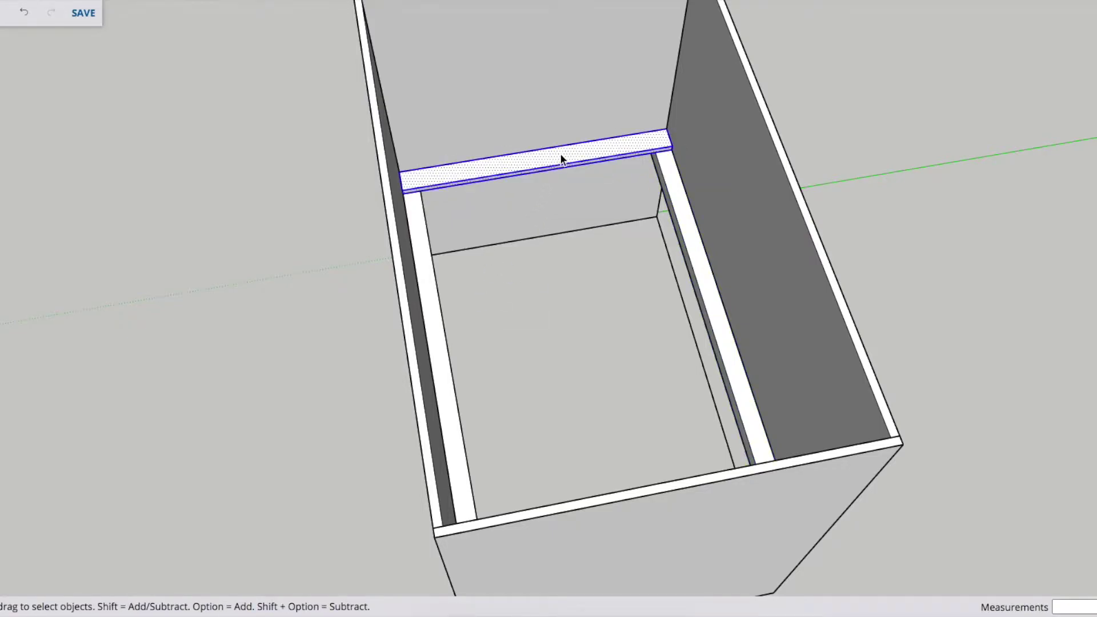
{"action": "key", "text": "g"}
{"action": "key", "text": "Return"}
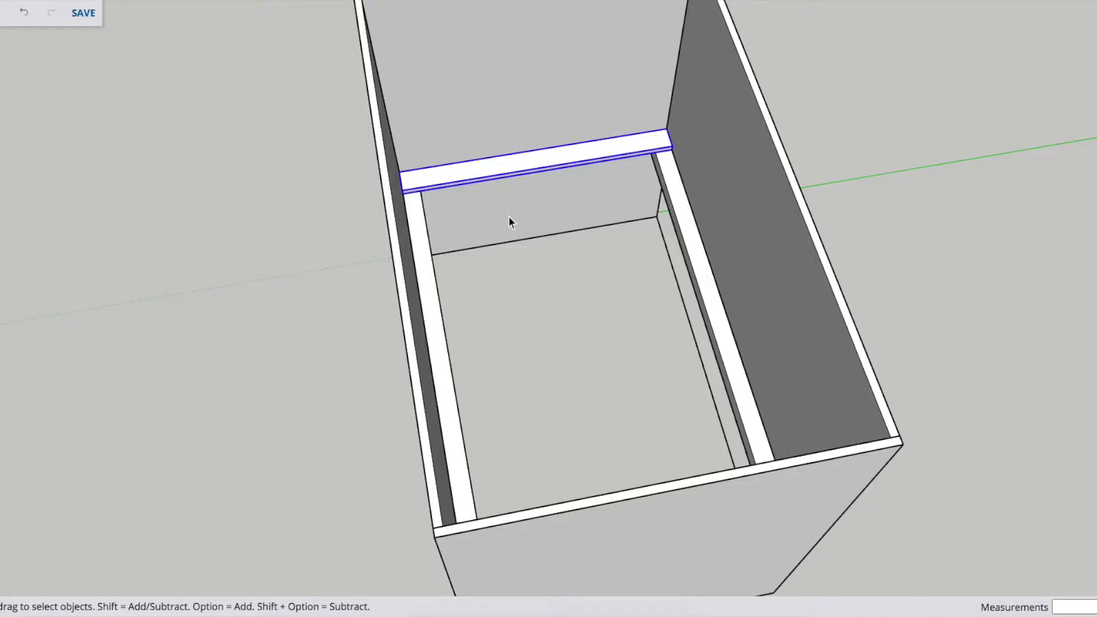
Step: Copy the slat to the far end and divide by 8 for an evenly spaced row
{"action": "mouse_move", "coordinate": [524, 335]}
{"action": "middle_mouse_down"}
{"action": "mouse_move", "coordinate": [849, 419]}
{"action": "mouse_move", "coordinate": [489, 265]}
{"action": "middle_mouse_up"}
{"action": "key", "text": "m"}
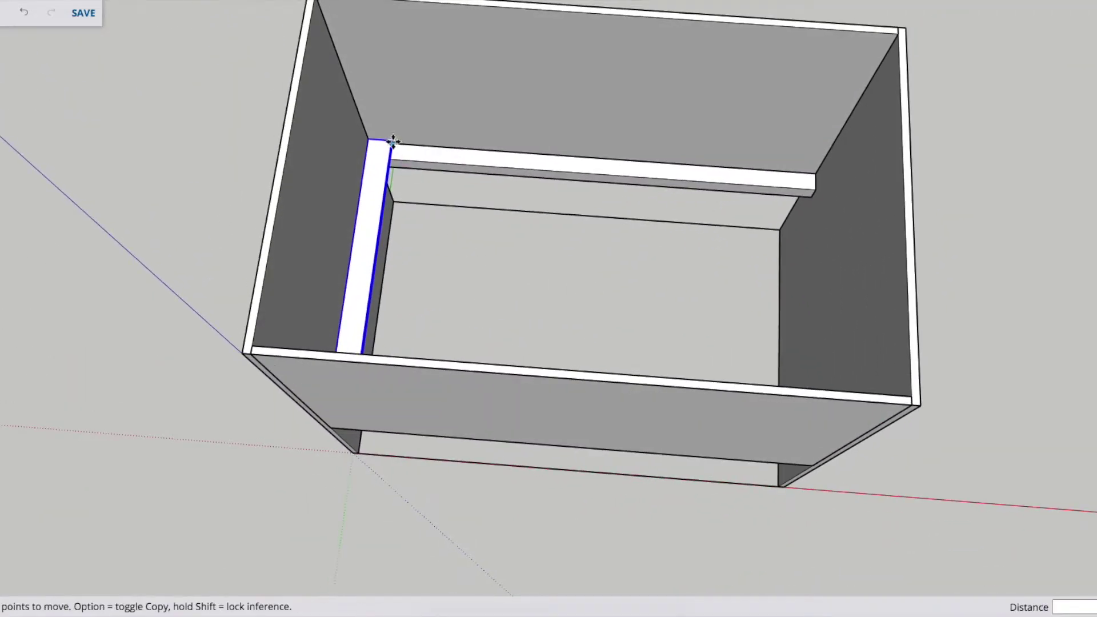
{"action": "left_click", "coordinate": [392, 141]}
{"action": "key", "text": "alt"}
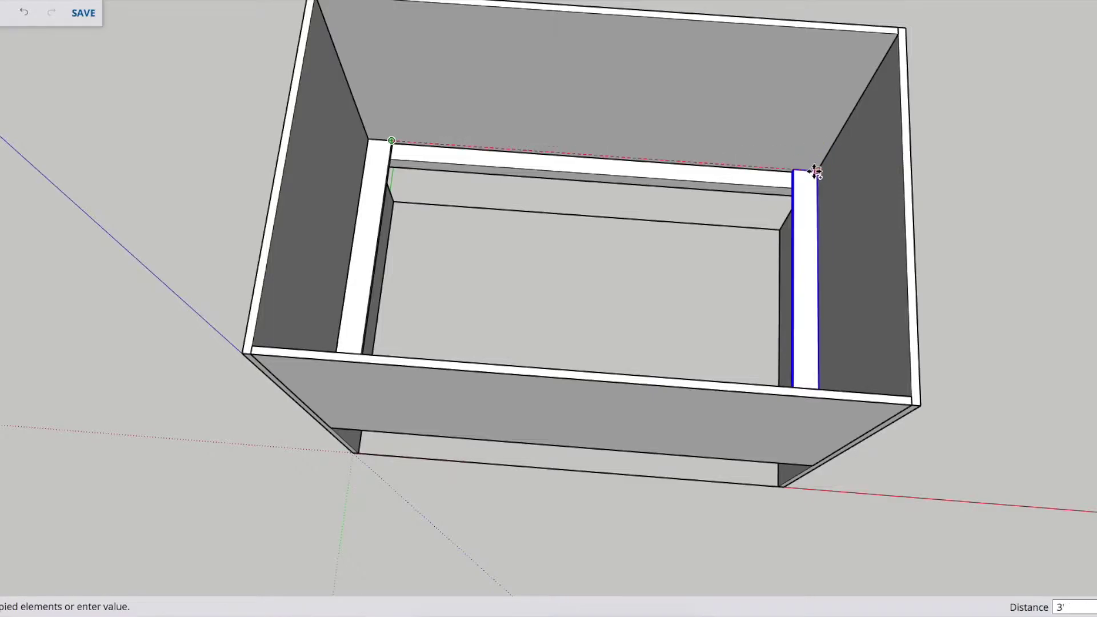
{"action": "left_click", "coordinate": [815, 171]}
{"action": "type", "text": "8"}
{"action": "key", "text": "Return"}
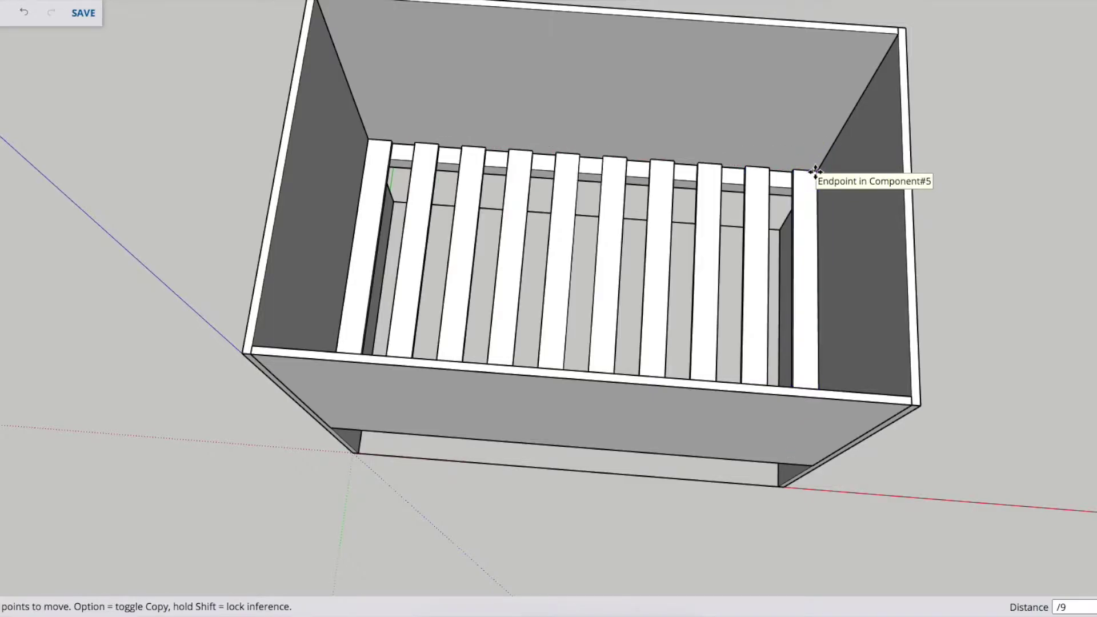
{"action": "key", "text": "space"}
{"action": "mouse_move", "coordinate": [906, 264]}
{"action": "middle_mouse_down"}
{"action": "mouse_move", "coordinate": [881, 289]}
{"action": "mouse_move", "coordinate": [670, 149]}
{"action": "mouse_move", "coordinate": [577, 61]}
{"action": "middle_mouse_up"}
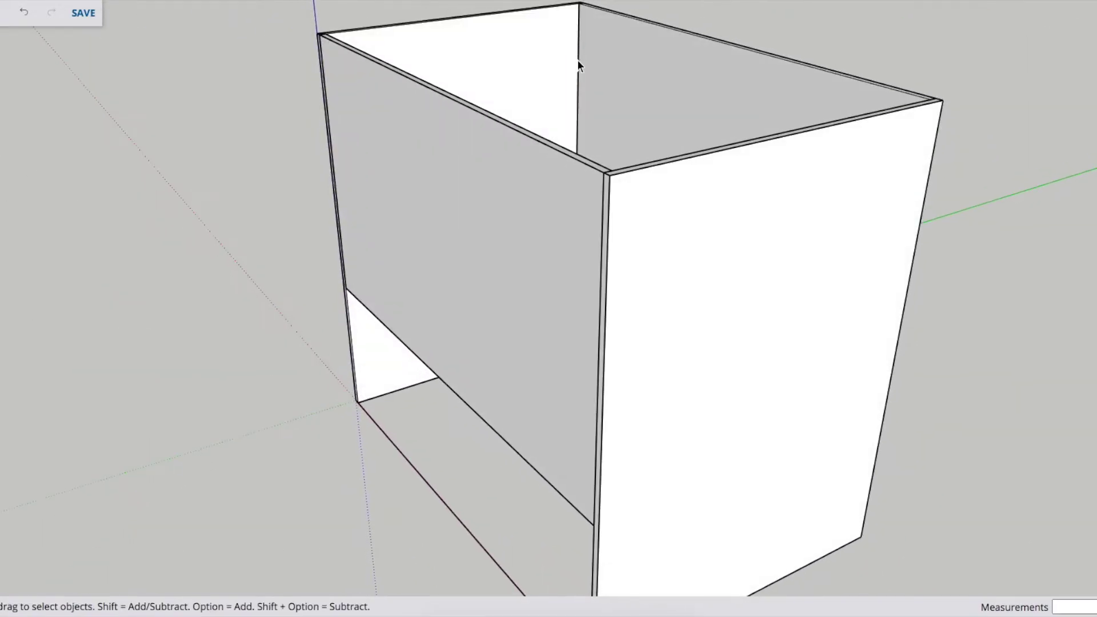
Step: Place horizontal guides from the end panel's top edge at 1'6" and 4" offsets
{"action": "key", "text": "t"}
{"action": "left_click", "coordinate": [722, 150]}
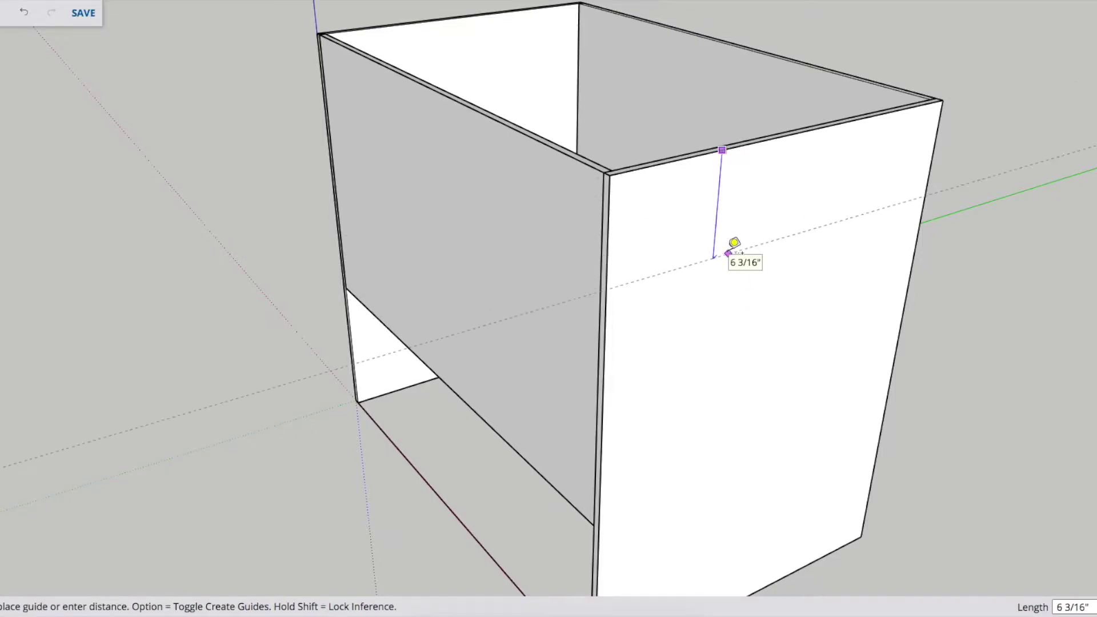
{"action": "left_click", "coordinate": [727, 253]}
{"action": "left_click", "coordinate": [672, 233]}
{"action": "key", "text": "Up"}
{"action": "left_click", "coordinate": [597, 513]}
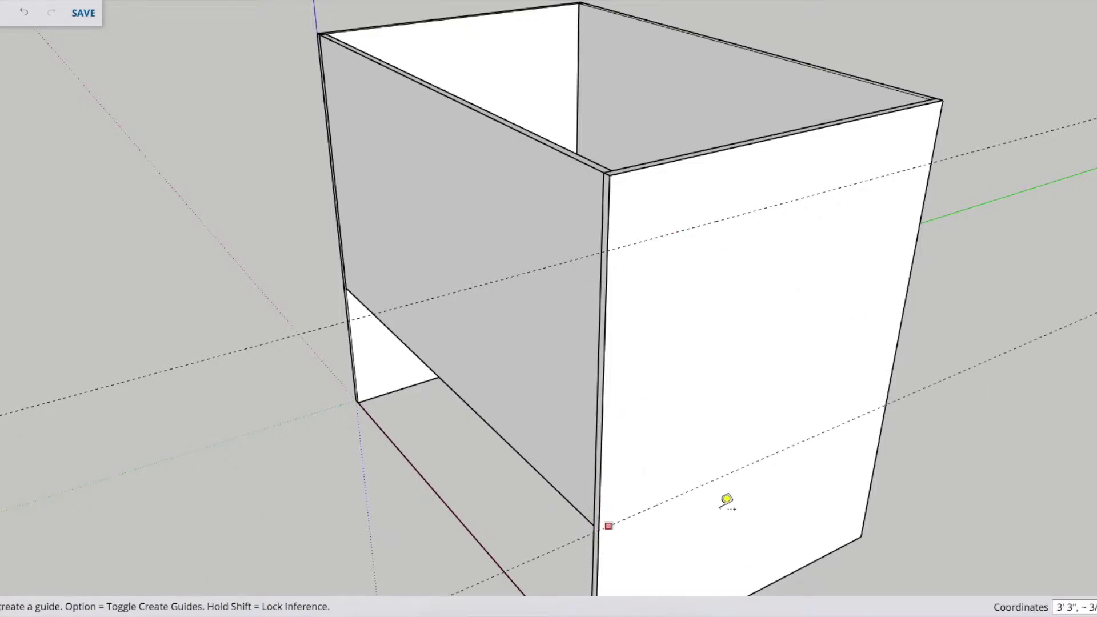
{"action": "left_click", "coordinate": [732, 470]}
{"action": "type", "text": "4"}
{"action": "key", "text": "space"}
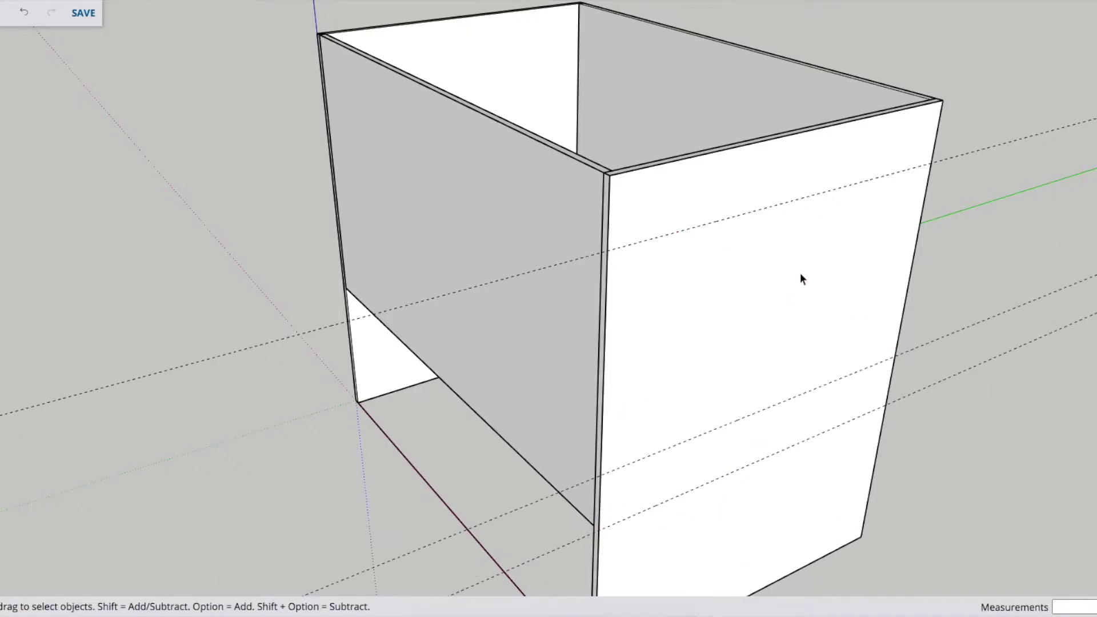
Step: Place vertical guides from the panel's side edge at 1" and 4" offsets
{"action": "key", "text": "t"}
{"action": "left_click", "coordinate": [604, 336]}
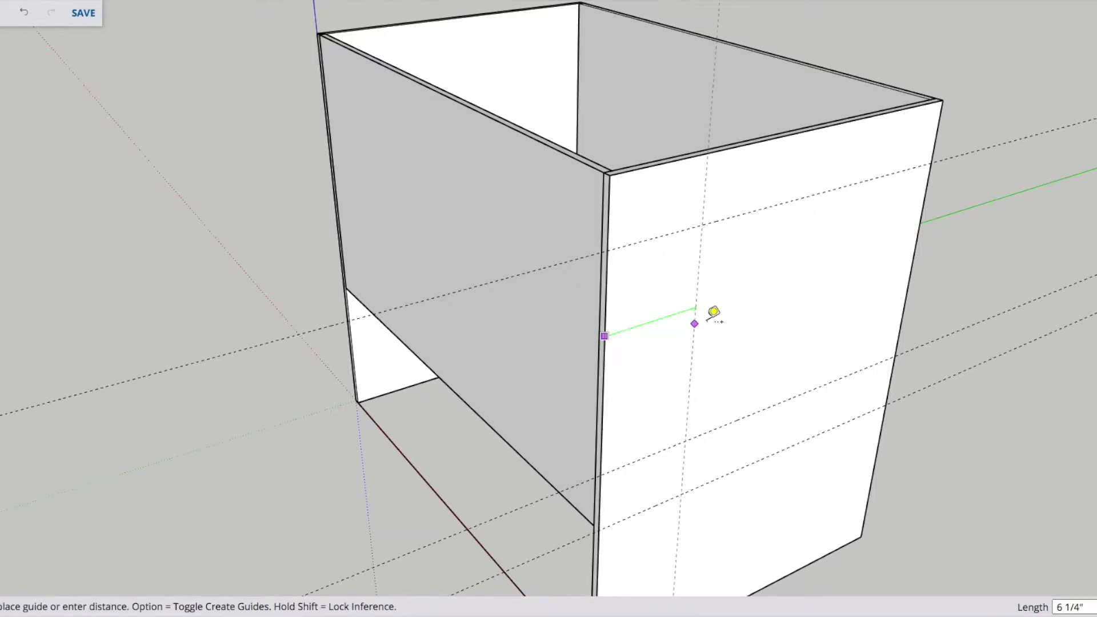
{"action": "left_click", "coordinate": [795, 129]}
{"action": "left_click", "coordinate": [780, 268]}
{"action": "type", "text": "1"}
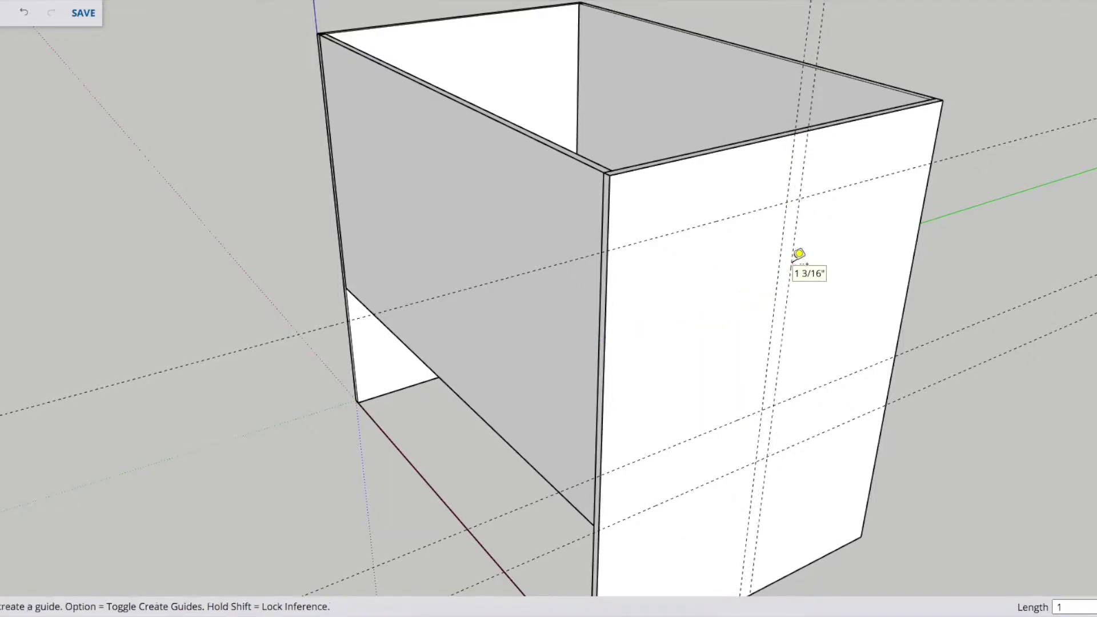
{"action": "left_click", "coordinate": [783, 277]}
{"action": "type", "text": "4"}
{"action": "key", "text": "Return"}
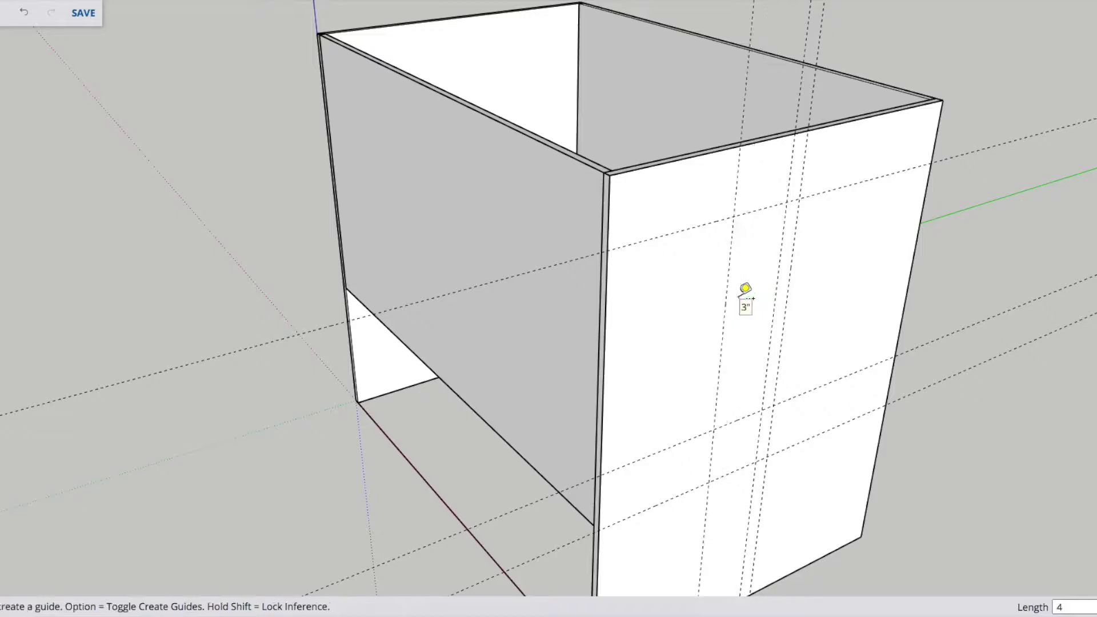
{"action": "key", "text": "r"}
{"action": "left_click", "coordinate": [773, 204]}
{"action": "key", "text": "space"}
Step: Between the guides, draw a tall thin slot rectangle capped by 1" circles top and bottom
{"action": "triple_click", "coordinate": [750, 252]}
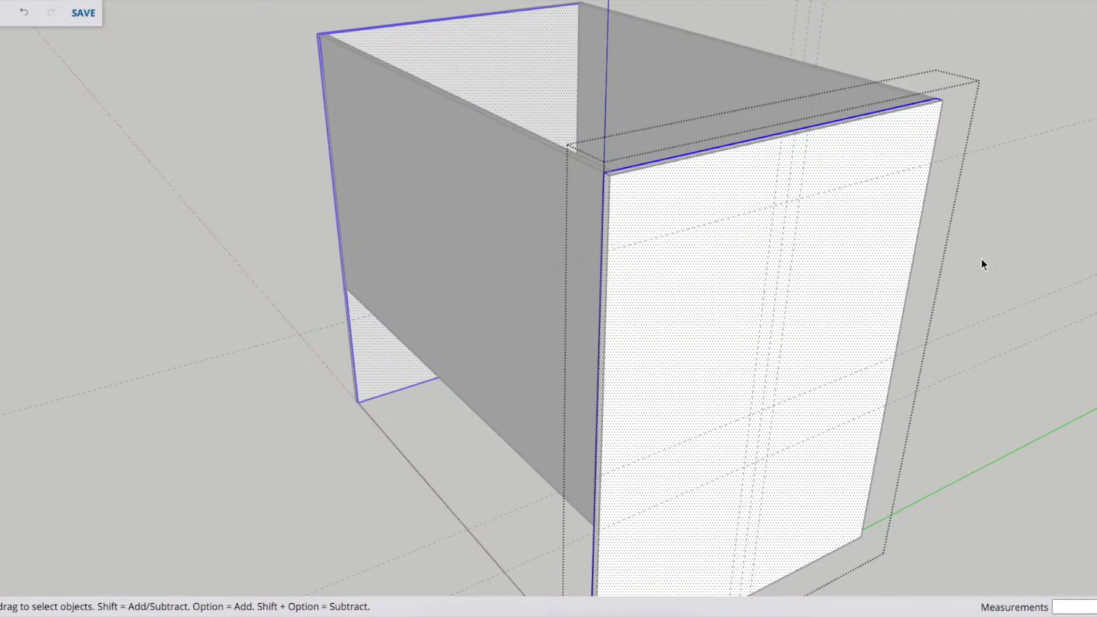
{"action": "key", "text": "r"}
{"action": "left_click", "coordinate": [773, 204]}
{"action": "left_click", "coordinate": [772, 406]}
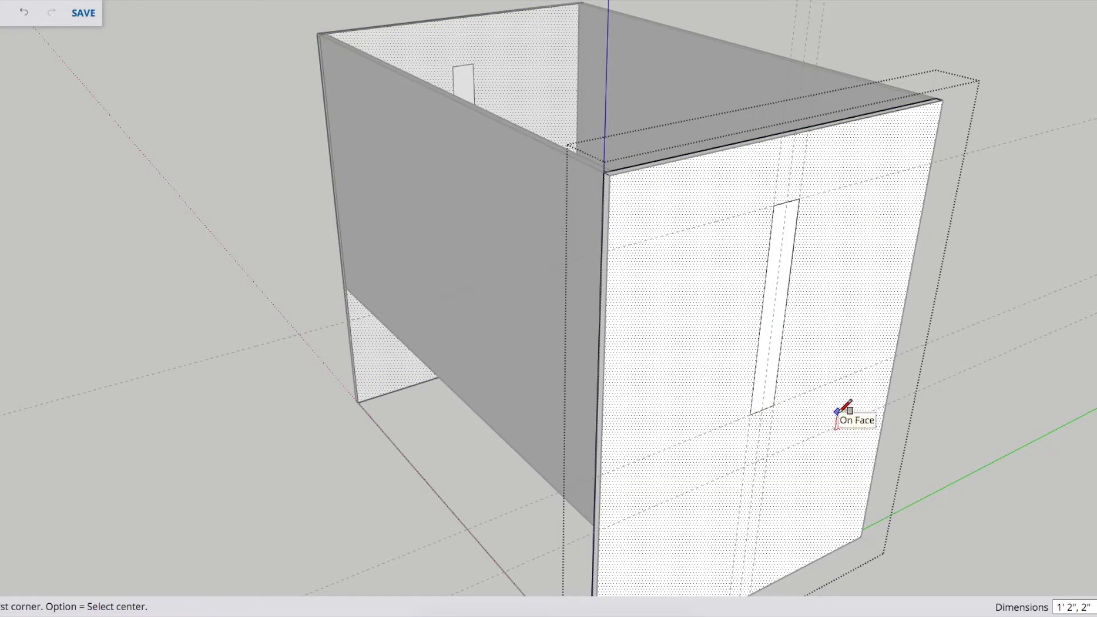
{"action": "key", "text": "c"}
{"action": "left_click", "coordinate": [786, 201]}
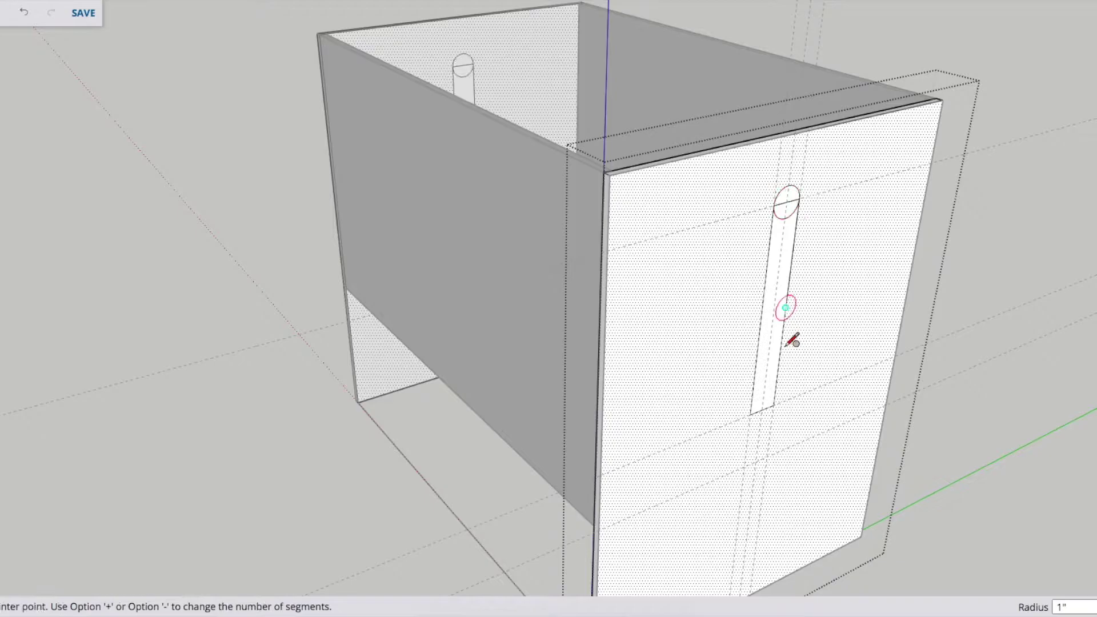
{"action": "left_click", "coordinate": [762, 409]}
{"action": "key", "text": "space"}
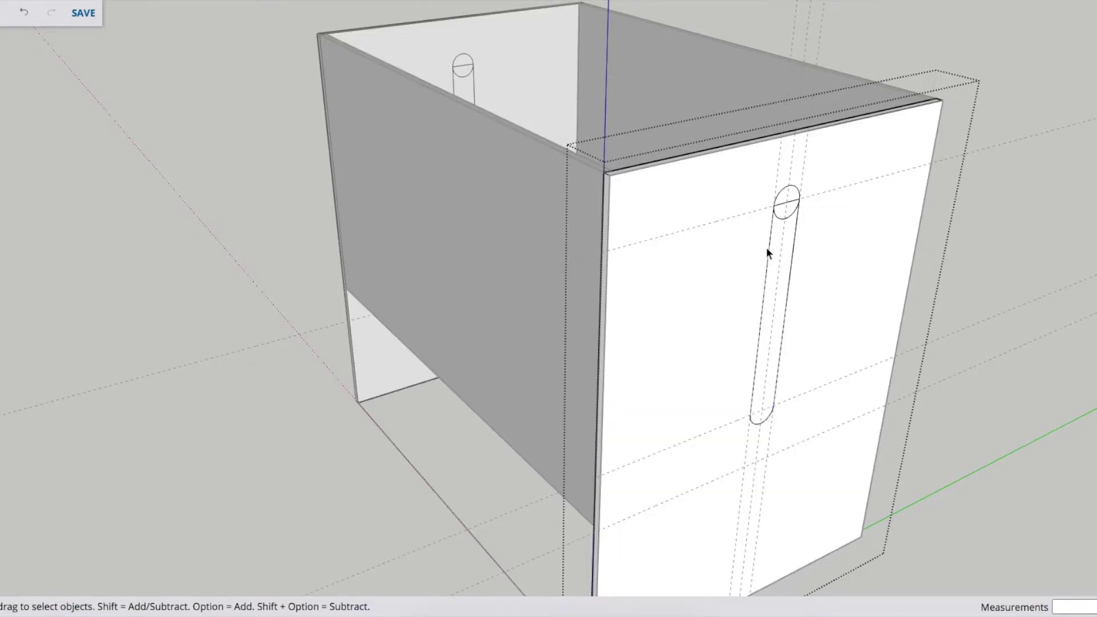
Step: Copy the rounded slot 3" to the right and repeat it into a row of four slots
{"action": "key", "text": "p"}
{"action": "key", "text": "m"}
{"action": "left_click", "coordinate": [821, 477]}
{"action": "key", "text": "alt"}
{"action": "left_click", "coordinate": [940, 530]}
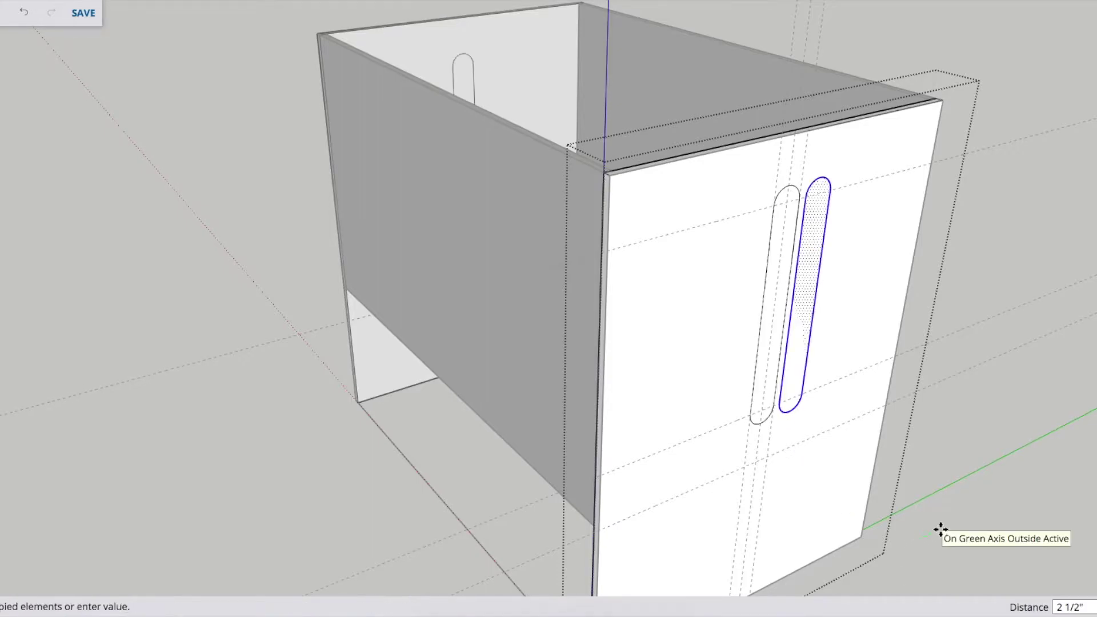
{"action": "type", "text": "3"}
{"action": "key", "text": "Return"}
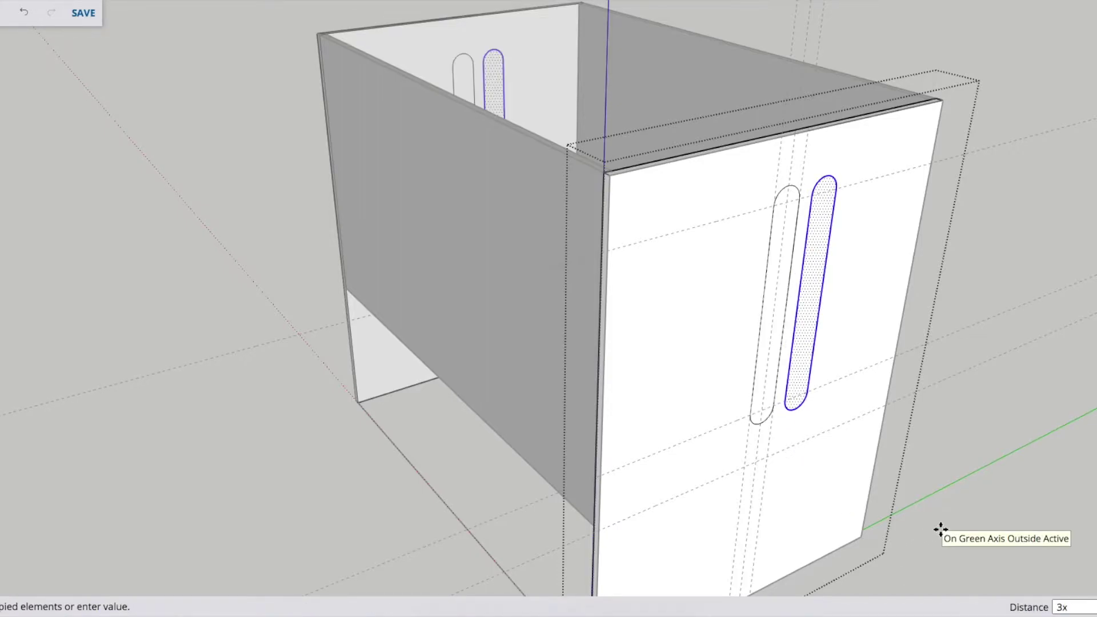
{"action": "key", "text": "Return"}
{"action": "key", "text": "space"}
Step: Copy the leftmost slot 3" leftward as a 3x array, making seven slots
{"action": "left_click", "coordinate": [769, 402]}
{"action": "key", "text": "m"}
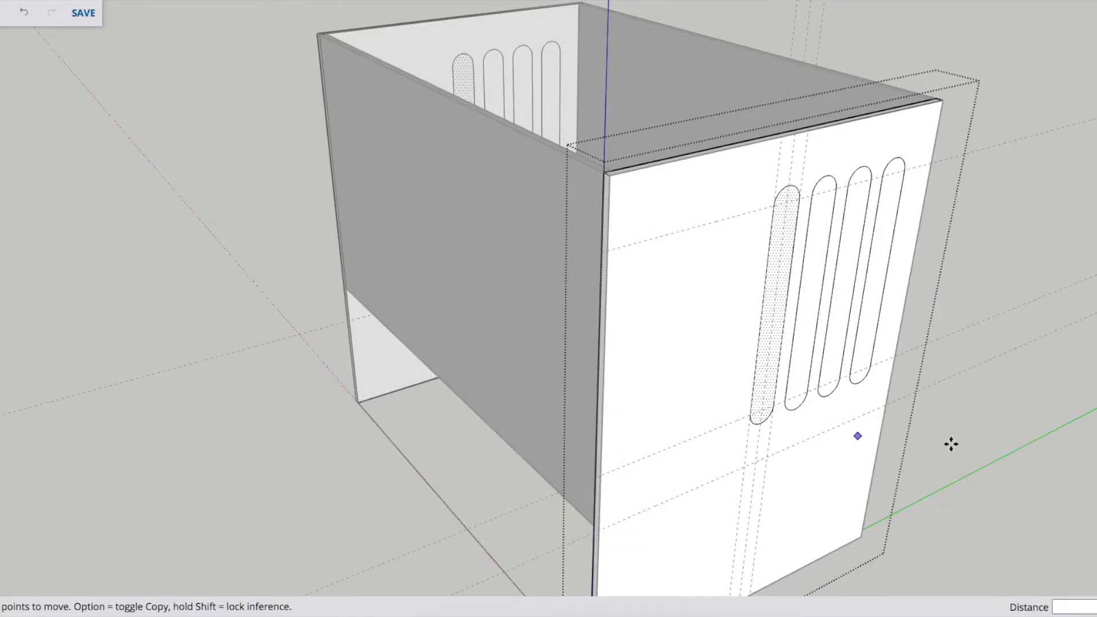
{"action": "left_click", "coordinate": [963, 426]}
{"action": "key", "text": "alt"}
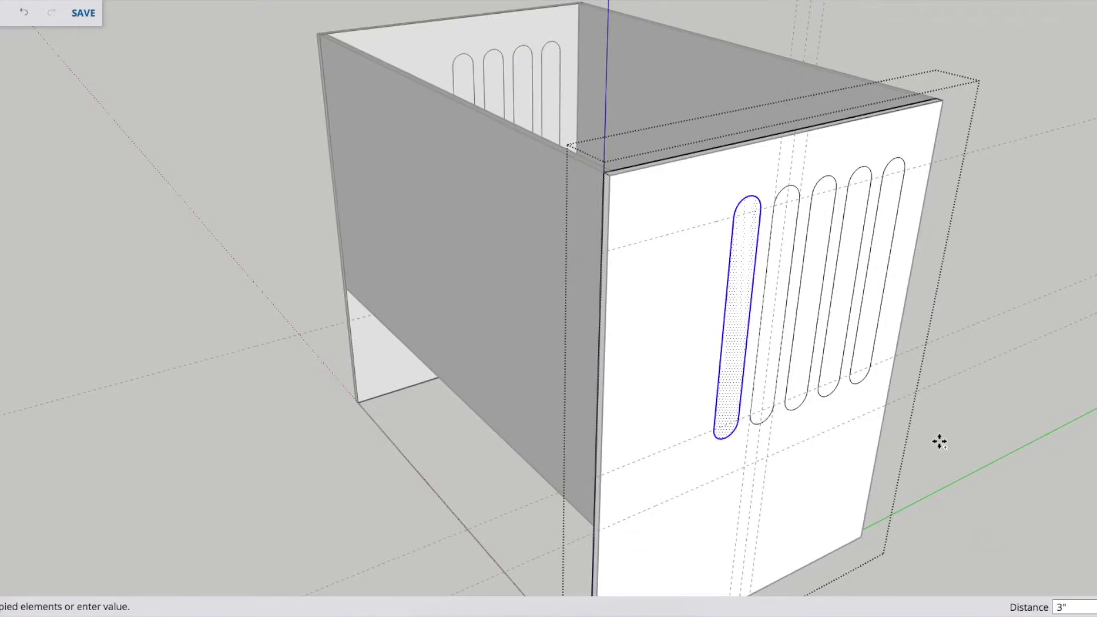
{"action": "type", "text": "3x"}
{"action": "key", "text": "Return"}
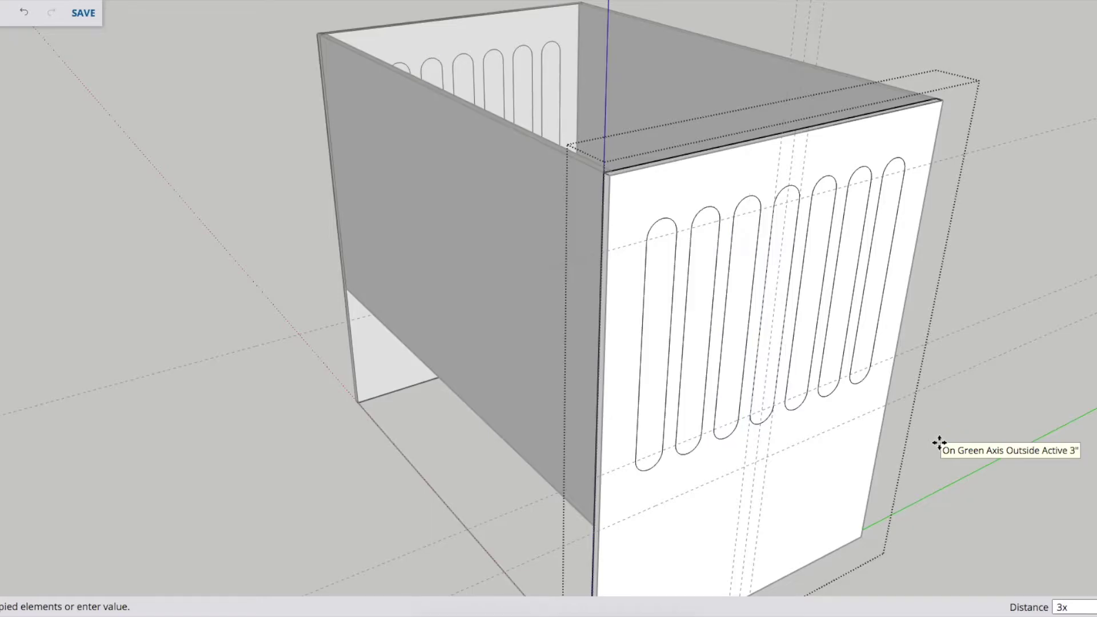
{"action": "key", "text": "space"}
Step: Push/Pull the first four slot faces 0.5" to cut them through the end panel
{"action": "key", "text": "p"}
{"action": "left_click", "coordinate": [647, 424]}
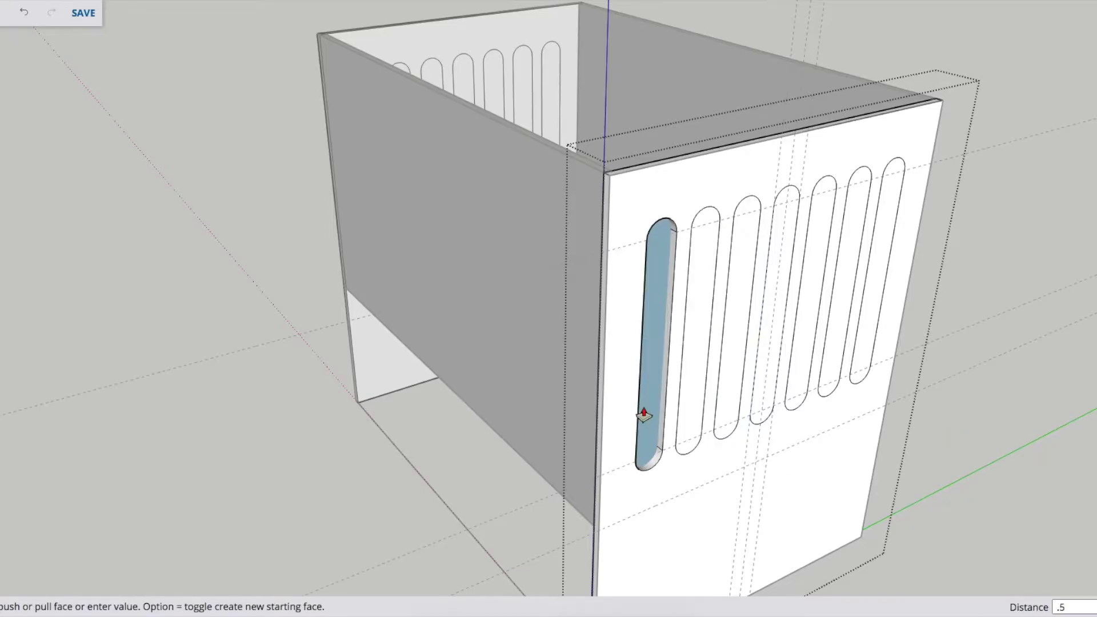
{"action": "key", "text": "Return"}
{"action": "double_click", "coordinate": [706, 393]}
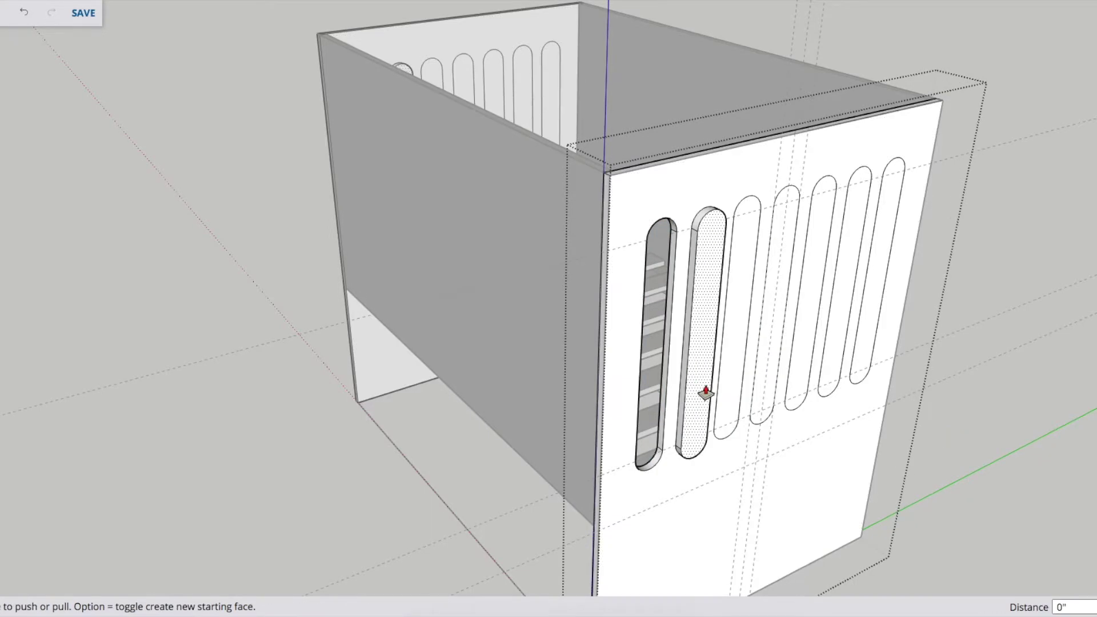
{"action": "left_click", "coordinate": [706, 393]}
{"action": "type", "text": ".5"}
{"action": "key", "text": "Return"}
{"action": "left_click", "coordinate": [726, 366]}
{"action": "type", "text": ".5"}
{"action": "key", "text": "Return"}
Step: Cut the remaining slots through with 0.5" pushes and pull back to view the whole crib
{"action": "left_click", "coordinate": [766, 360]}
{"action": "type", "text": ".5"}
{"action": "key", "text": "Return"}
{"action": "left_click", "coordinate": [799, 351]}
{"action": "type", "text": ".5"}
{"action": "key", "text": "Return"}
{"action": "left_click", "coordinate": [834, 345]}
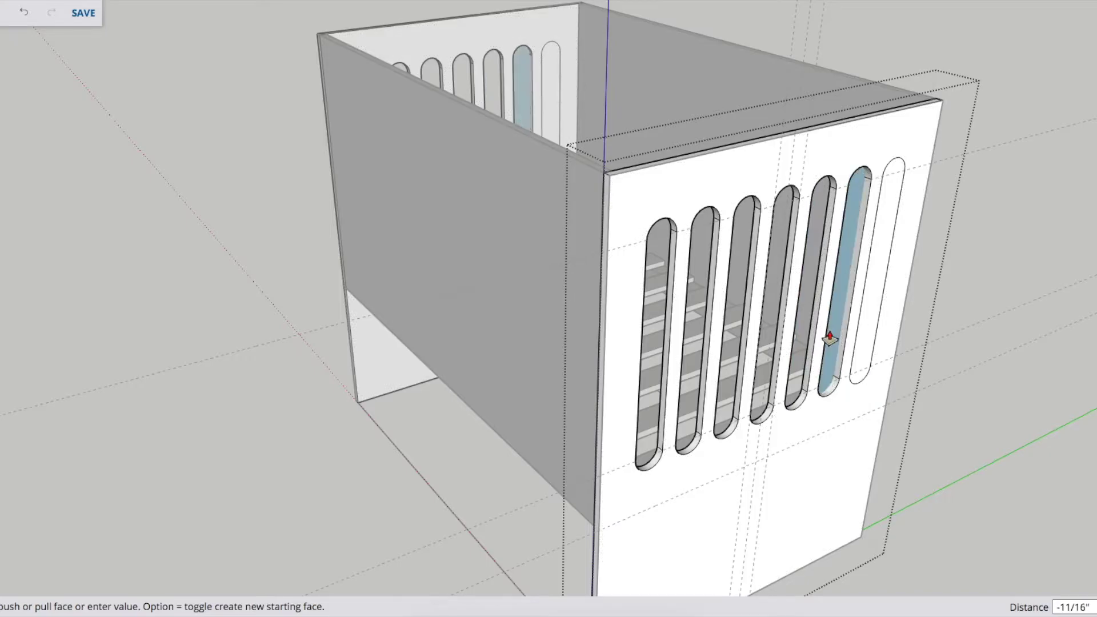
{"action": "type", "text": ".5"}
{"action": "key", "text": "Return"}
{"action": "left_click", "coordinate": [865, 327]}
{"action": "type", "text": ".5"}
{"action": "key", "text": "Return"}
{"action": "key", "text": "space"}
{"action": "mouse_move", "coordinate": [150, 542]}
{"action": "middle_mouse_down"}
{"action": "mouse_move", "coordinate": [203, 496]}
{"action": "mouse_move", "coordinate": [787, 317]}
{"action": "middle_mouse_up"}
Step: Orbit to the long front panel and place centre, top and bottom guides on it
{"action": "left_click", "coordinate": [791, 300]}
{"action": "mouse_move", "coordinate": [446, 149]}
{"action": "middle_mouse_down"}
{"action": "mouse_move", "coordinate": [396, 240]}
{"action": "mouse_move", "coordinate": [445, 240]}
{"action": "middle_mouse_up"}
{"action": "key", "text": "t"}
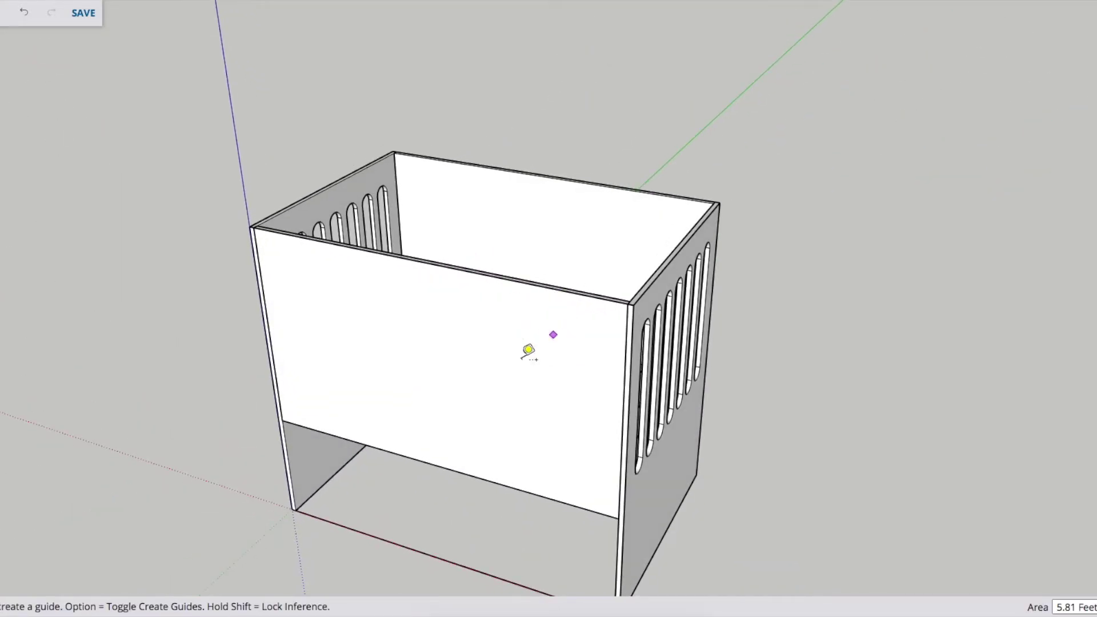
{"action": "middle_click_drag", "start_coordinate": [528, 350], "coordinate": [588, 302], "text": "shift"}
{"action": "left_click", "coordinate": [739, 317]}
{"action": "left_click", "coordinate": [540, 167]}
{"action": "left_click", "coordinate": [557, 171]}
{"action": "left_click", "coordinate": [562, 208]}
{"action": "left_click", "coordinate": [569, 393]}
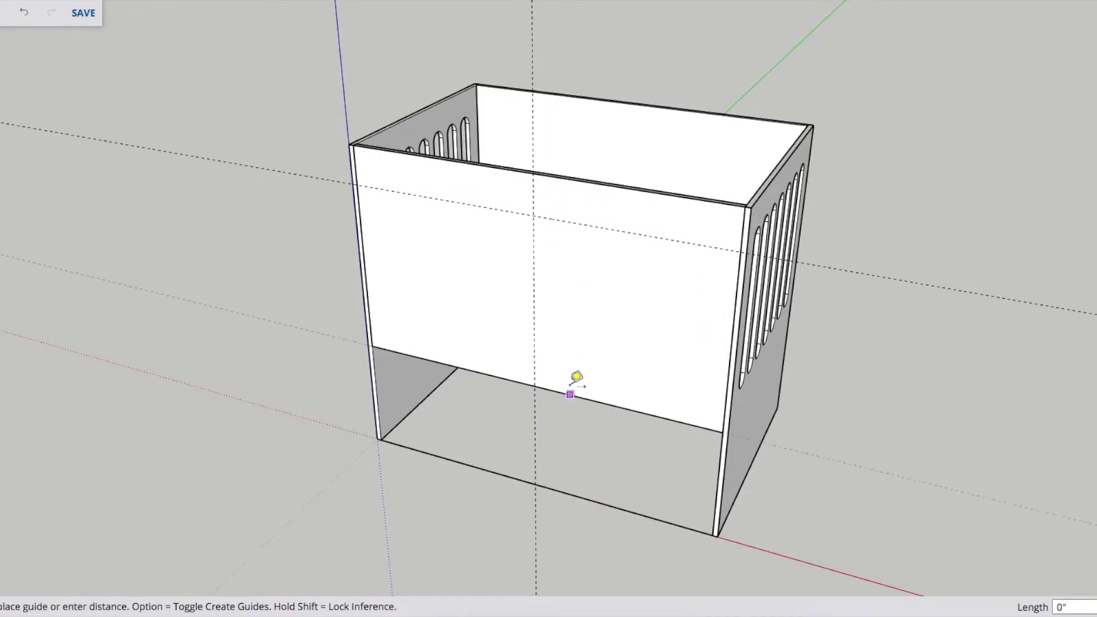
{"action": "left_click", "coordinate": [574, 338]}
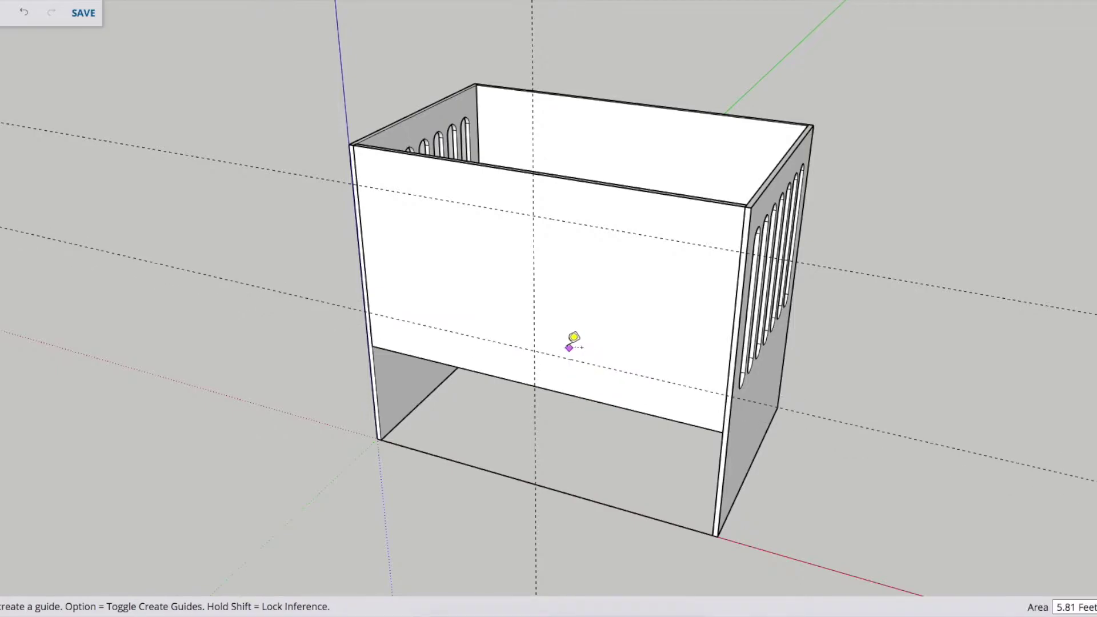
Step: Add 1" offset guides on either side of the centre guide
{"action": "left_click", "coordinate": [534, 313]}
{"action": "type", "text": "1"}
{"action": "key", "text": "Return"}
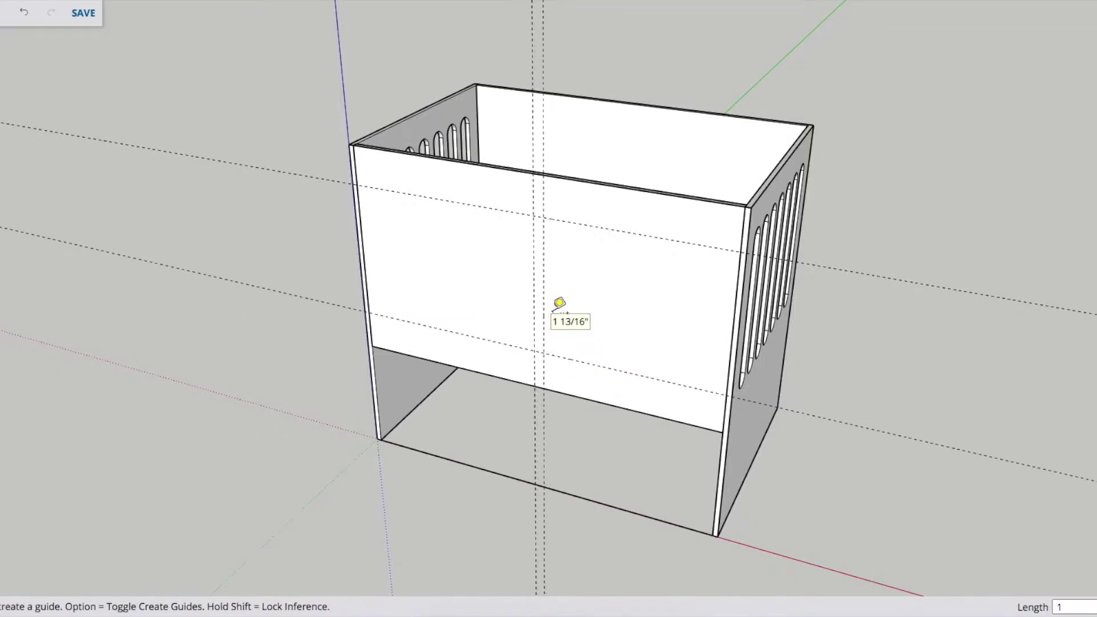
{"action": "left_click", "coordinate": [534, 308]}
{"action": "type", "text": "1"}
{"action": "key", "text": "Return"}
{"action": "key", "text": "space"}
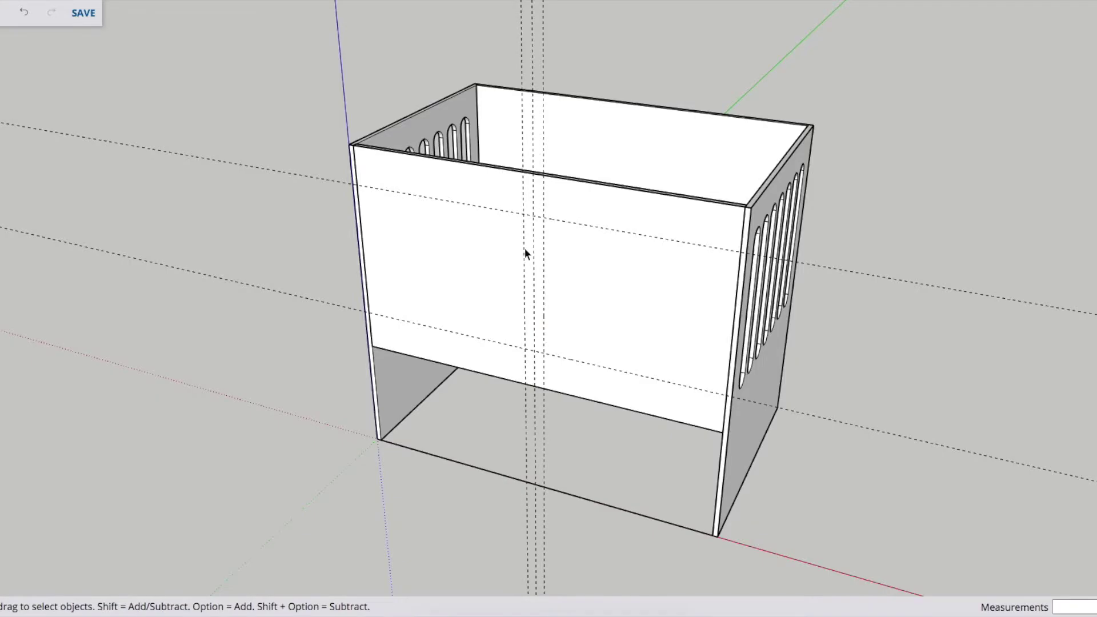
Step: Inside the front panel, draw a slot rectangle with 1" end circles and erase the inner arcs
{"action": "double_click", "coordinate": [576, 239]}
{"action": "key", "text": "r"}
{"action": "left_click", "coordinate": [524, 216]}
{"action": "left_click", "coordinate": [542, 349]}
{"action": "scroll", "coordinate": [542, 349], "scroll_direction": "up", "scroll_amount": 3}
{"action": "key", "text": "c"}
{"action": "left_click", "coordinate": [541, 343]}
{"action": "left_click", "coordinate": [541, 100]}
{"action": "left_click", "coordinate": [558, 100]}
{"action": "key", "text": "space"}
{"action": "key", "text": "Delete"}
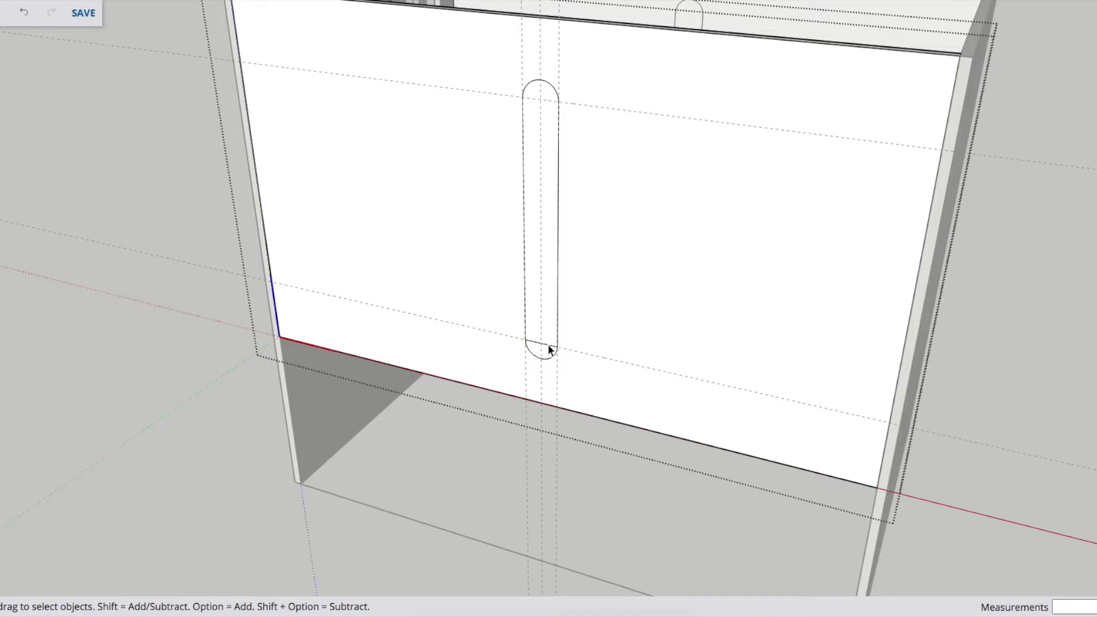
{"action": "double_click", "coordinate": [549, 337]}
Step: Copy the front slot 3" sideways as a 5x array, making six slots
{"action": "scroll", "coordinate": [550, 333], "scroll_direction": "down", "scroll_amount": 3}
{"action": "key", "text": "m"}
{"action": "left_click", "coordinate": [501, 281]}
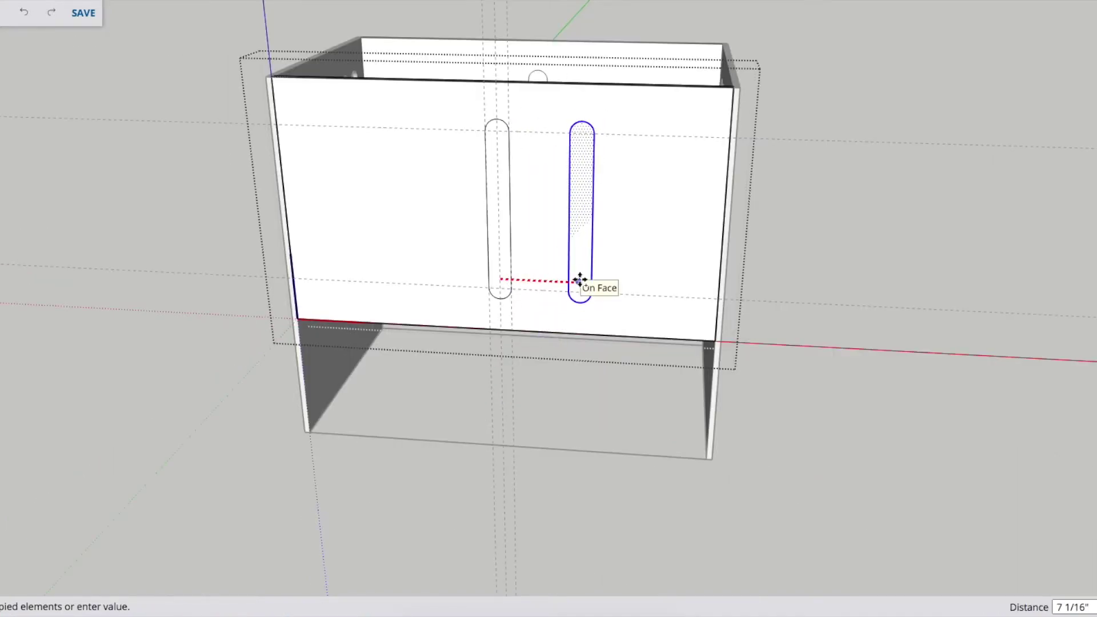
{"action": "type", "text": "3"}
{"action": "key", "text": "Return"}
{"action": "type", "text": "5x"}
{"action": "key", "text": "Return"}
{"action": "key", "text": "space"}
Step: Copy the leftmost slot 3" leftward to extend the row of slots
{"action": "left_click", "coordinate": [503, 257]}
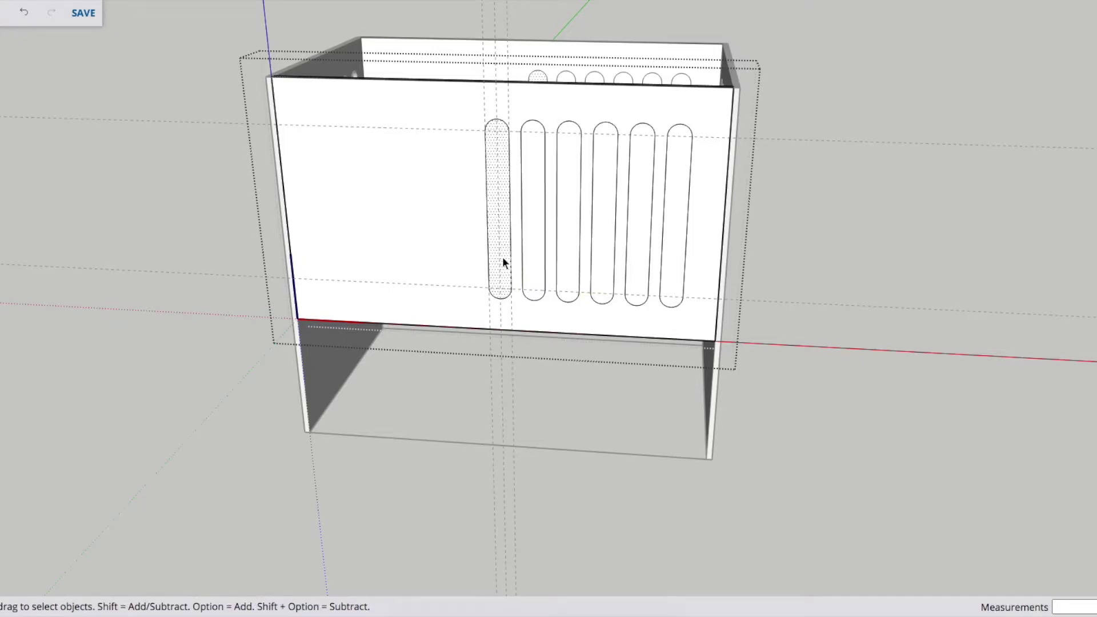
{"action": "key", "text": "m"}
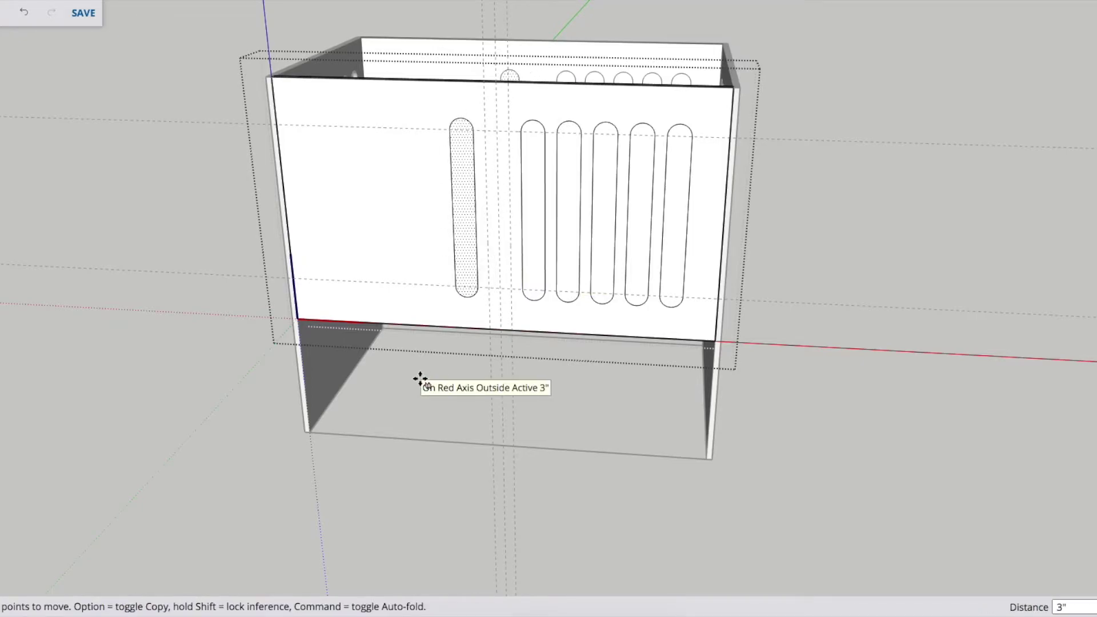
{"action": "key", "text": "alt"}
{"action": "type", "text": "3"}
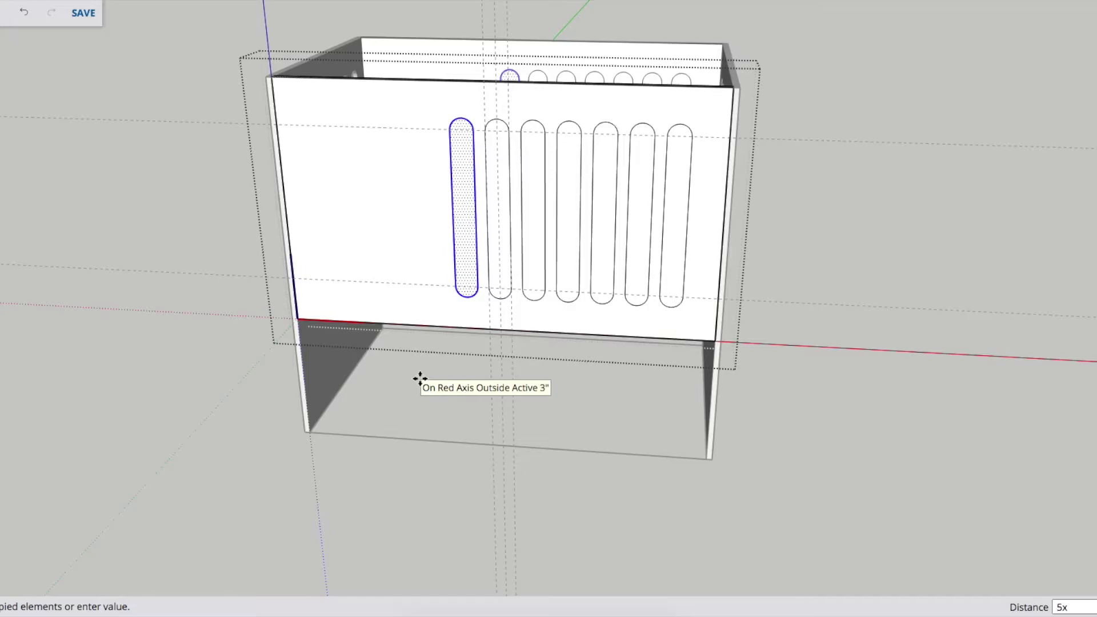
{"action": "key", "text": "Return"}
Step: Push/Pull the right-hand slots through the front panel one by one
{"action": "key", "text": "p"}
{"action": "left_click", "coordinate": [669, 246]}
{"action": "left_click", "coordinate": [669, 246]}
{"action": "left_click", "coordinate": [637, 252]}
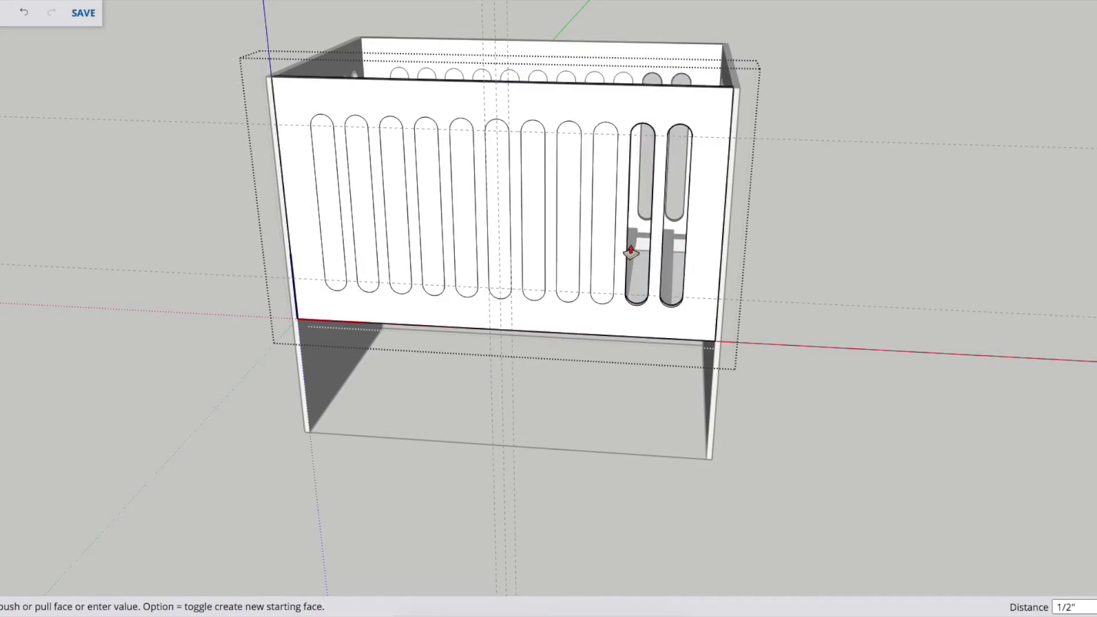
{"action": "left_click", "coordinate": [609, 247]}
{"action": "left_click", "coordinate": [608, 247]}
{"action": "left_click", "coordinate": [568, 252]}
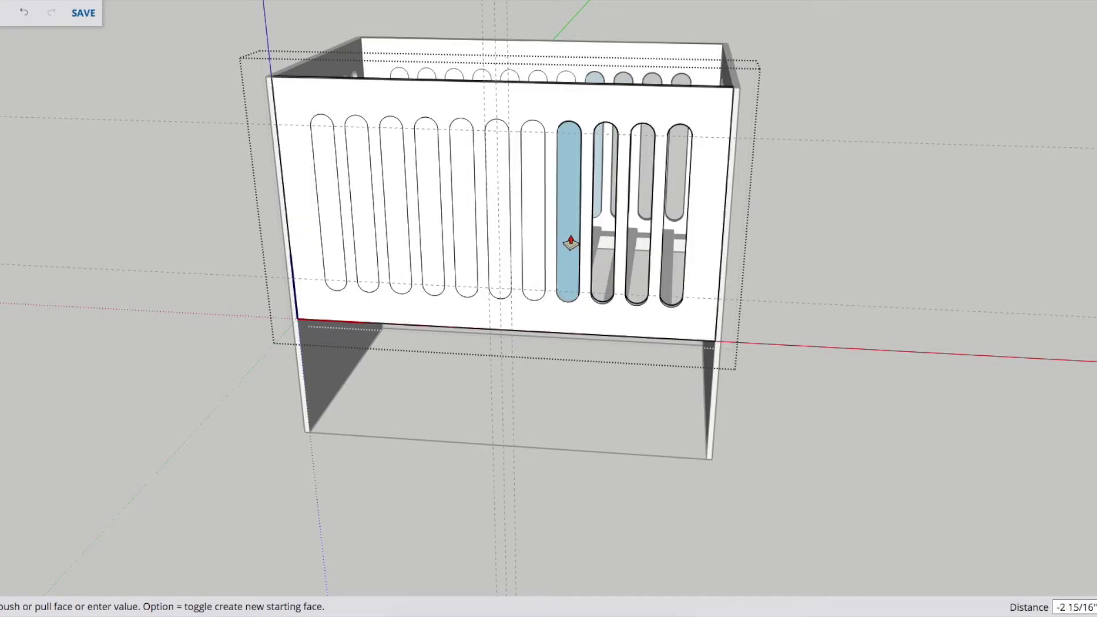
{"action": "left_click", "coordinate": [533, 255]}
{"action": "type", "text": ".5"}
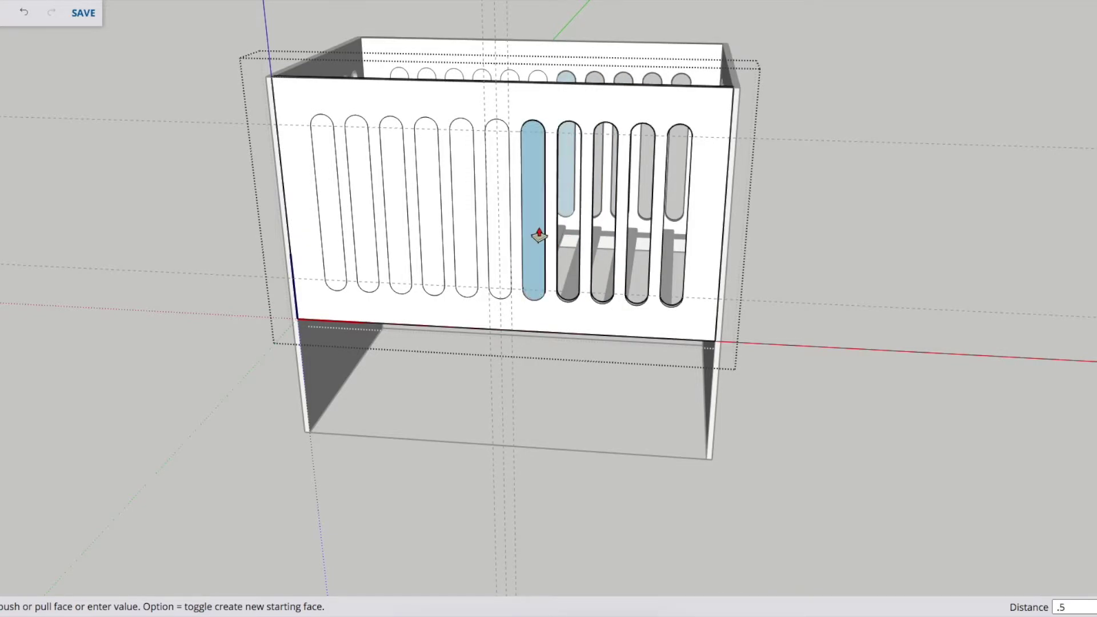
{"action": "left_click", "coordinate": [539, 235]}
Step: Cut the remaining slots leftward through the panel at 0.5" depth
{"action": "left_click", "coordinate": [505, 244]}
{"action": "key", "text": "Return"}
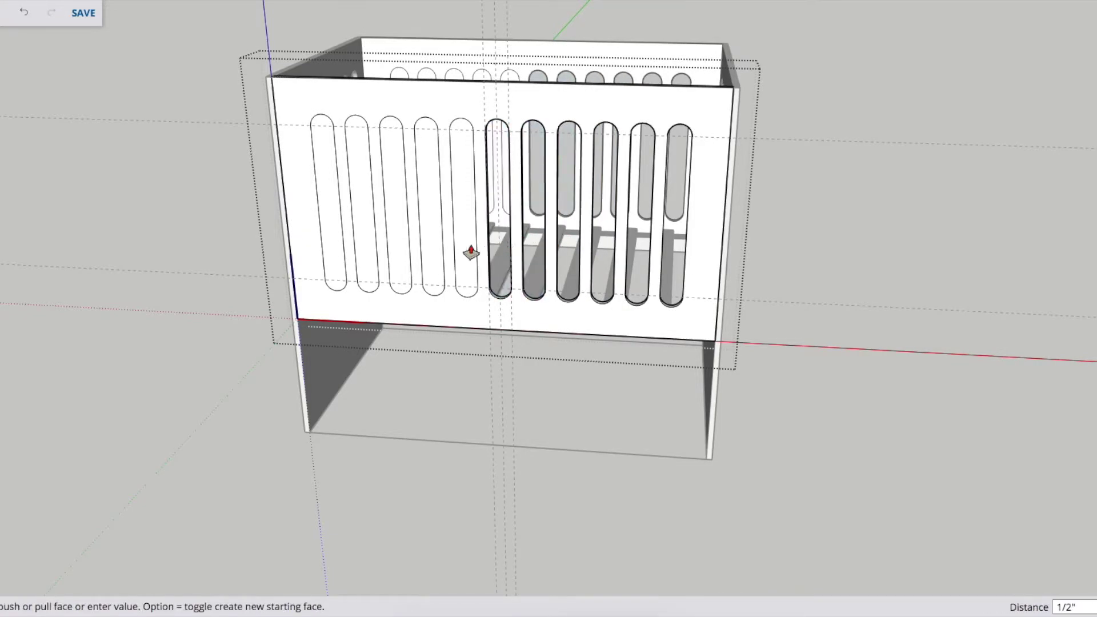
{"action": "double_click", "coordinate": [463, 247]}
{"action": "left_click", "coordinate": [437, 241]}
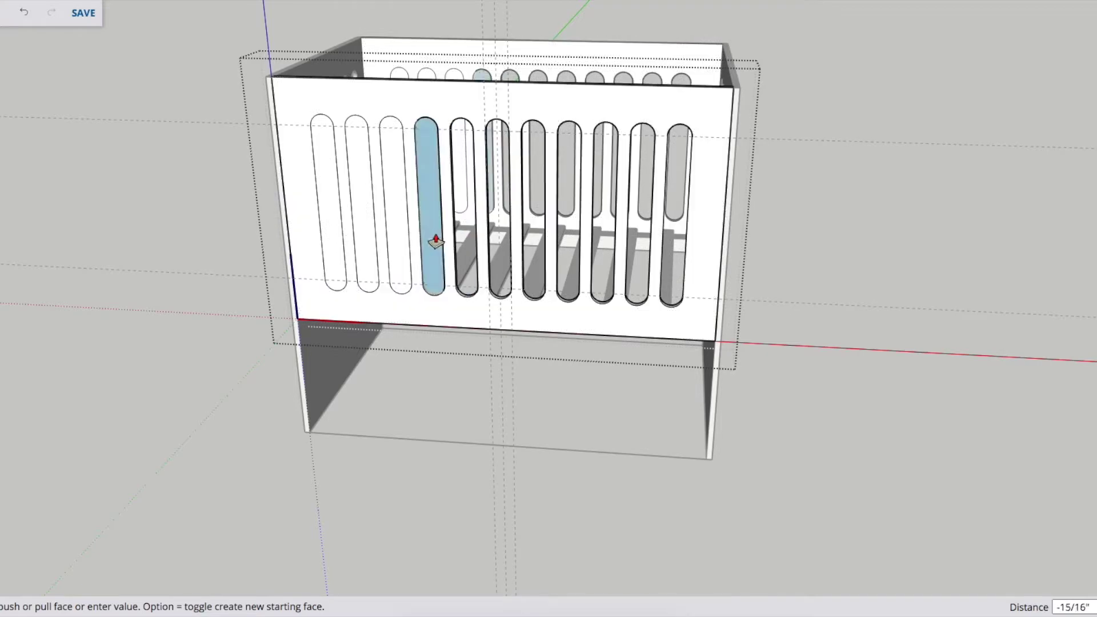
{"action": "key", "text": "Return"}
{"action": "left_click", "coordinate": [398, 242]}
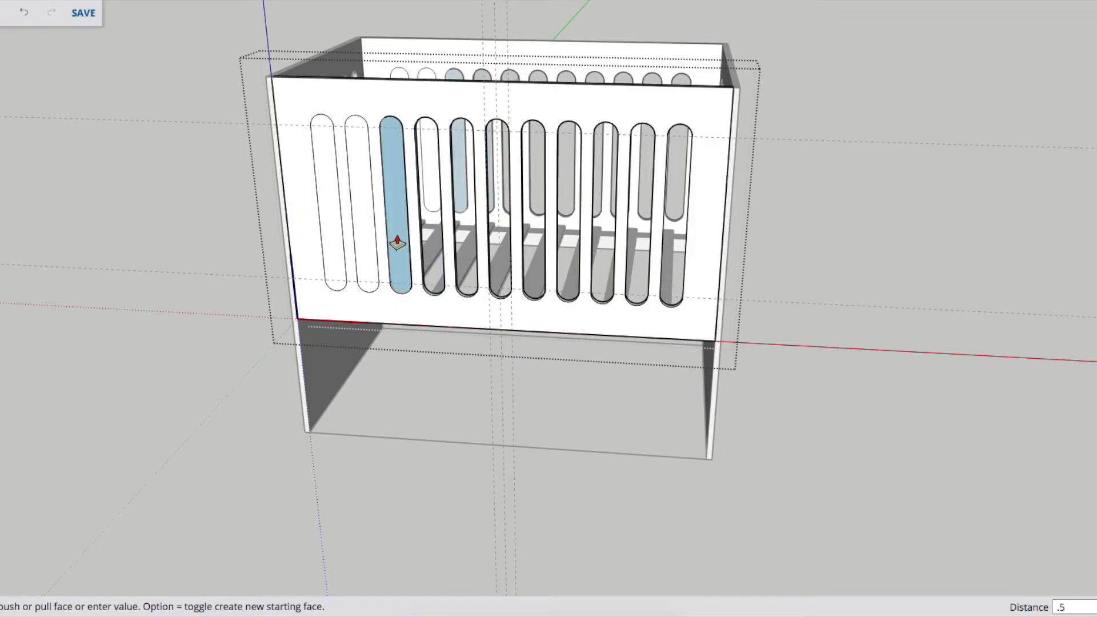
{"action": "key", "text": "Return"}
{"action": "left_click", "coordinate": [368, 248]}
{"action": "type", "text": ".5"}
{"action": "key", "text": "Return"}
{"action": "left_click", "coordinate": [339, 260]}
{"action": "type", "text": ".5"}
{"action": "key", "text": "Return"}
{"action": "key", "text": "space"}
{"action": "scroll", "coordinate": [797, 374], "scroll_direction": "down", "scroll_amount": 2}
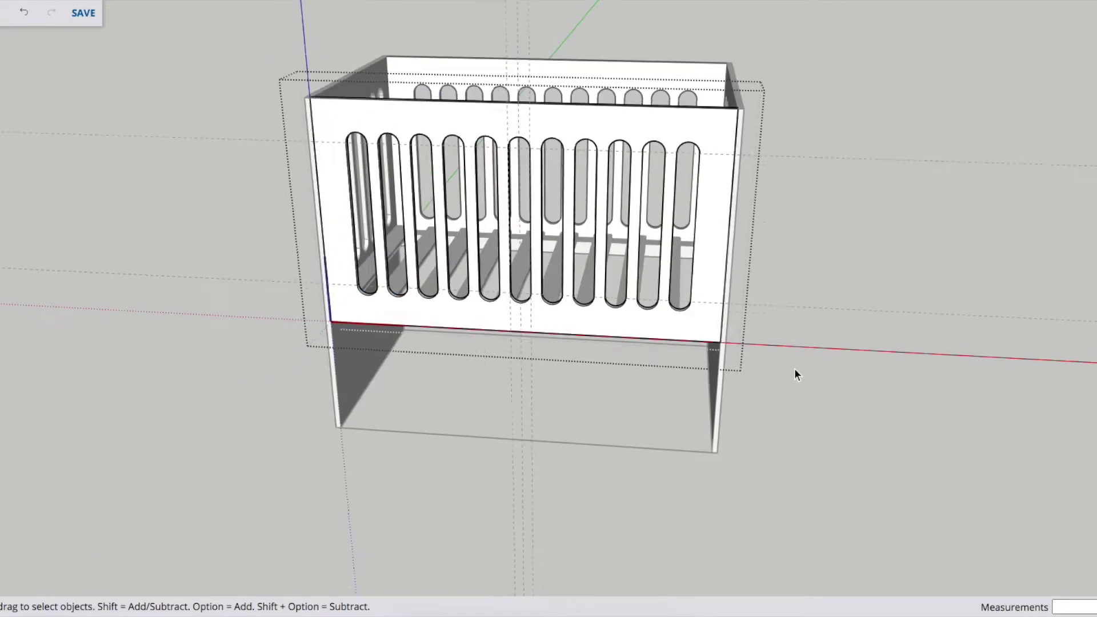
Step: Orbit to the end panel and place guides above its bottom edge and inset from both sides
{"action": "middle_click_drag", "start_coordinate": [796, 375], "coordinate": [539, 509]}
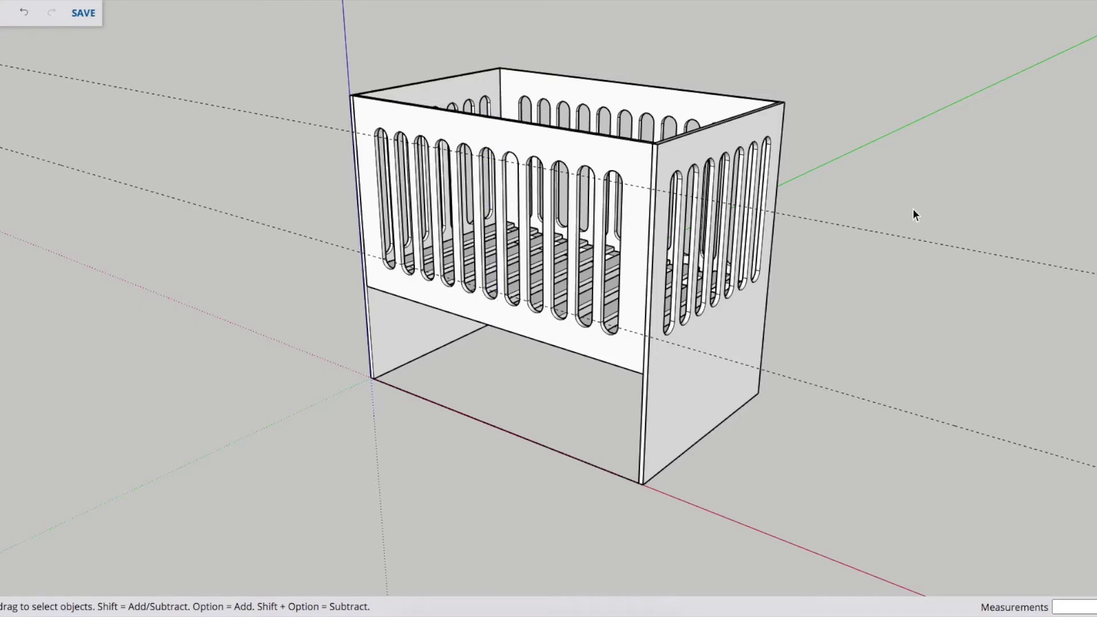
{"action": "mouse_move", "coordinate": [761, 440]}
{"action": "middle_mouse_down"}
{"action": "mouse_move", "coordinate": [632, 437]}
{"action": "mouse_move", "coordinate": [641, 418]}
{"action": "middle_mouse_up"}
{"action": "key", "text": "t"}
{"action": "left_click", "coordinate": [615, 478]}
{"action": "left_click", "coordinate": [578, 371]}
{"action": "left_click", "coordinate": [582, 431]}
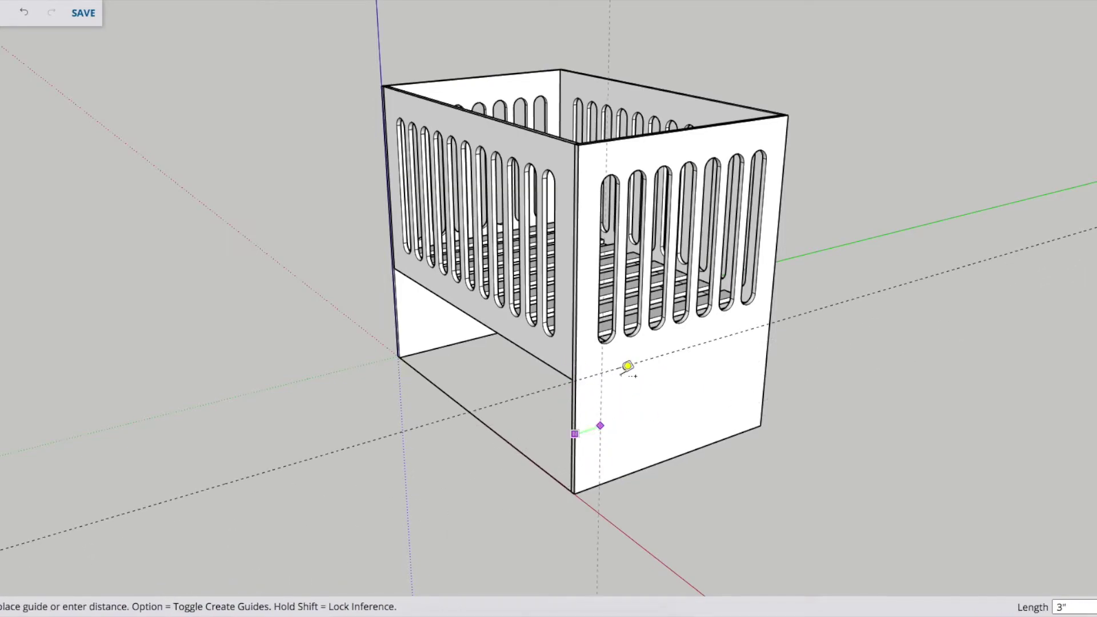
{"action": "left_click", "coordinate": [602, 314]}
{"action": "left_click", "coordinate": [765, 364]}
{"action": "left_click", "coordinate": [759, 286]}
Step: Add a guide 2" from the previous one plus two more guides on the end panel
{"action": "left_click", "coordinate": [613, 369]}
{"action": "type", "text": "2"}
{"action": "key", "text": "Return"}
{"action": "left_click", "coordinate": [597, 410]}
{"action": "left_click", "coordinate": [622, 392]}
{"action": "scroll", "coordinate": [621, 391], "scroll_direction": "up", "scroll_amount": 1}
{"action": "left_click", "coordinate": [757, 388]}
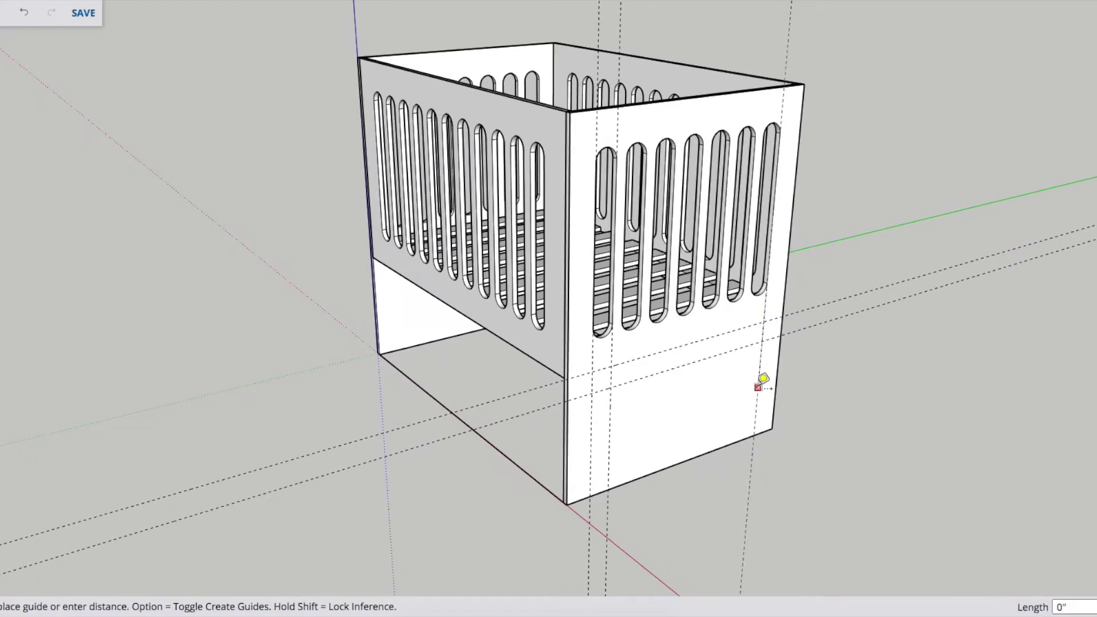
{"action": "left_click", "coordinate": [743, 384]}
{"action": "scroll", "coordinate": [743, 384], "scroll_direction": "up", "scroll_amount": 2}
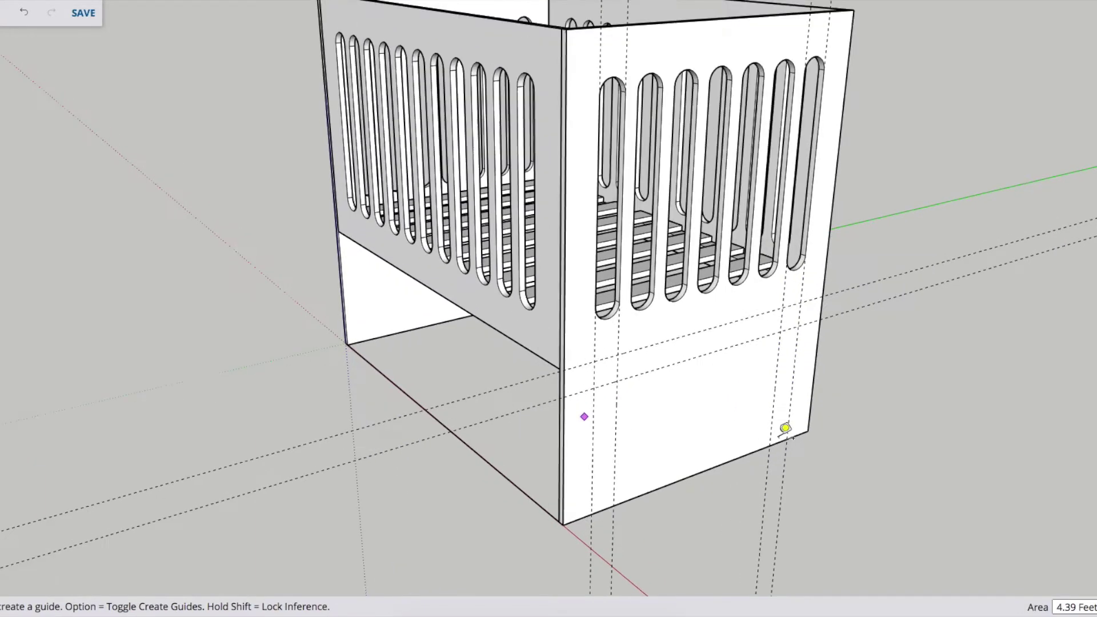
{"action": "scroll", "coordinate": [779, 432], "scroll_direction": "up", "scroll_amount": 2}
{"action": "middle_click_drag", "start_coordinate": [729, 451], "coordinate": [608, 287], "text": "shift"}
{"action": "scroll", "coordinate": [609, 287], "scroll_direction": "up", "scroll_amount": 2}
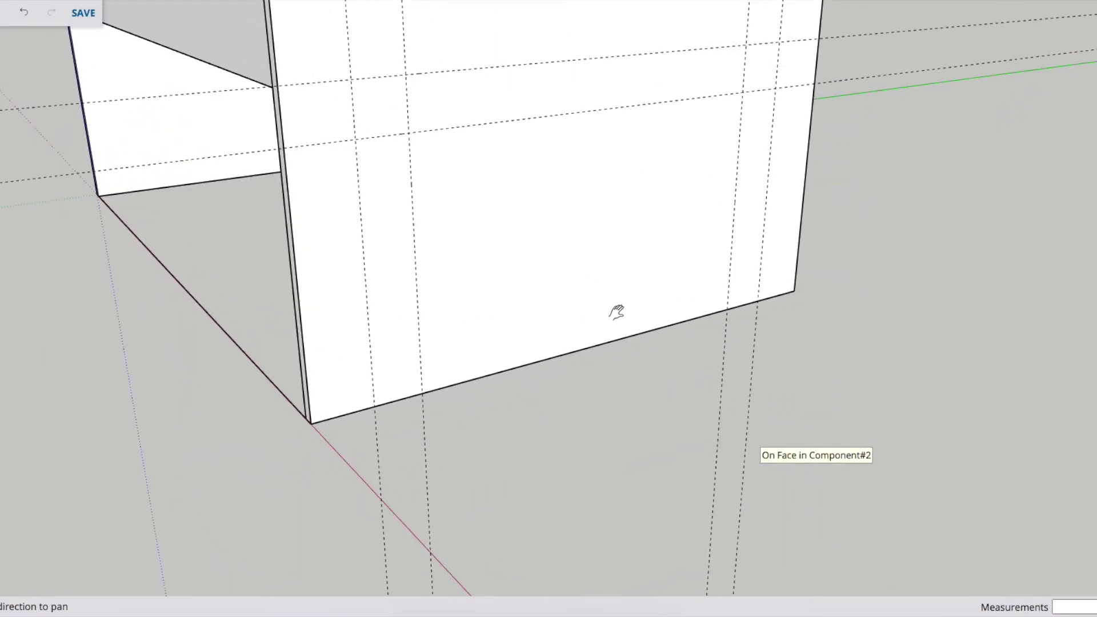
Step: Inside the lower end panel, outline the opening with guide lines and rounded top-corner arcs
{"action": "double_click", "coordinate": [464, 340]}
{"action": "key", "text": "l"}
{"action": "left_click", "coordinate": [374, 406]}
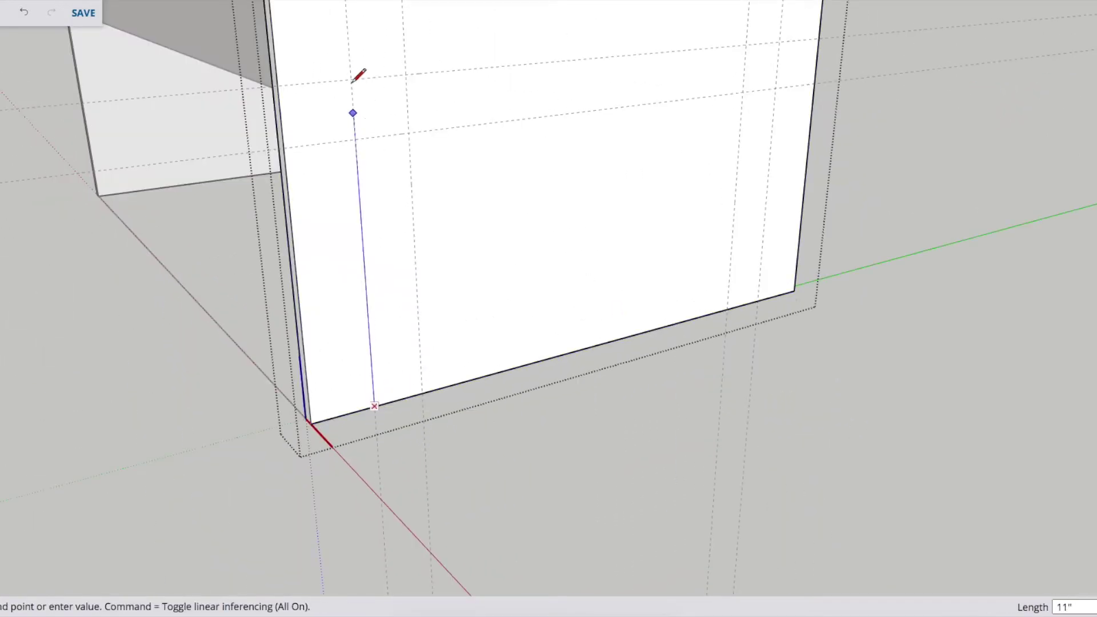
{"action": "left_click", "coordinate": [758, 299]}
{"action": "left_click", "coordinate": [374, 406]}
{"action": "key", "text": "a"}
{"action": "left_click", "coordinate": [354, 139]}
{"action": "left_click", "coordinate": [405, 74]}
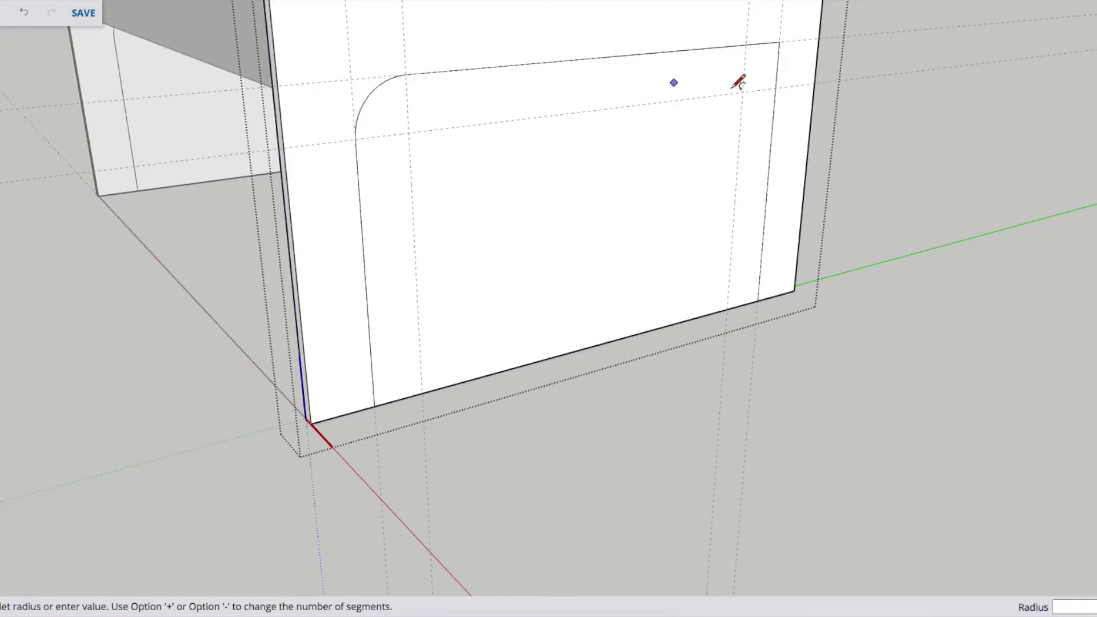
{"action": "left_click", "coordinate": [775, 88]}
{"action": "left_click", "coordinate": [747, 44]}
{"action": "key", "text": "space"}
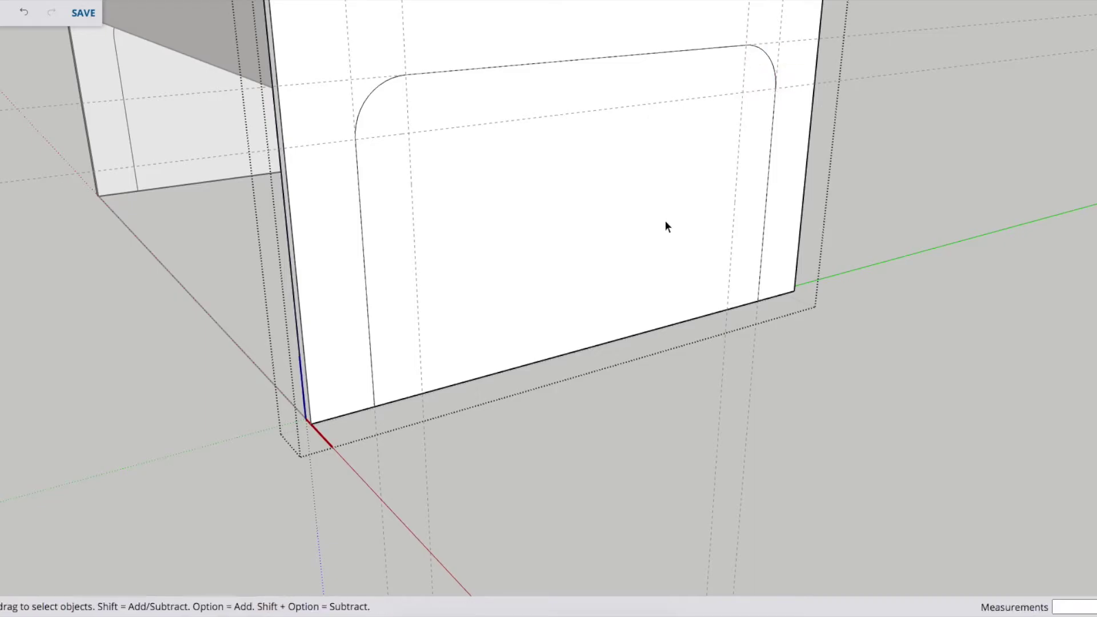
Step: Push/Pull the arched face through the panel to cut the opening, then zoom out
{"action": "left_click", "coordinate": [543, 317]}
{"action": "left_click", "coordinate": [302, 384]}
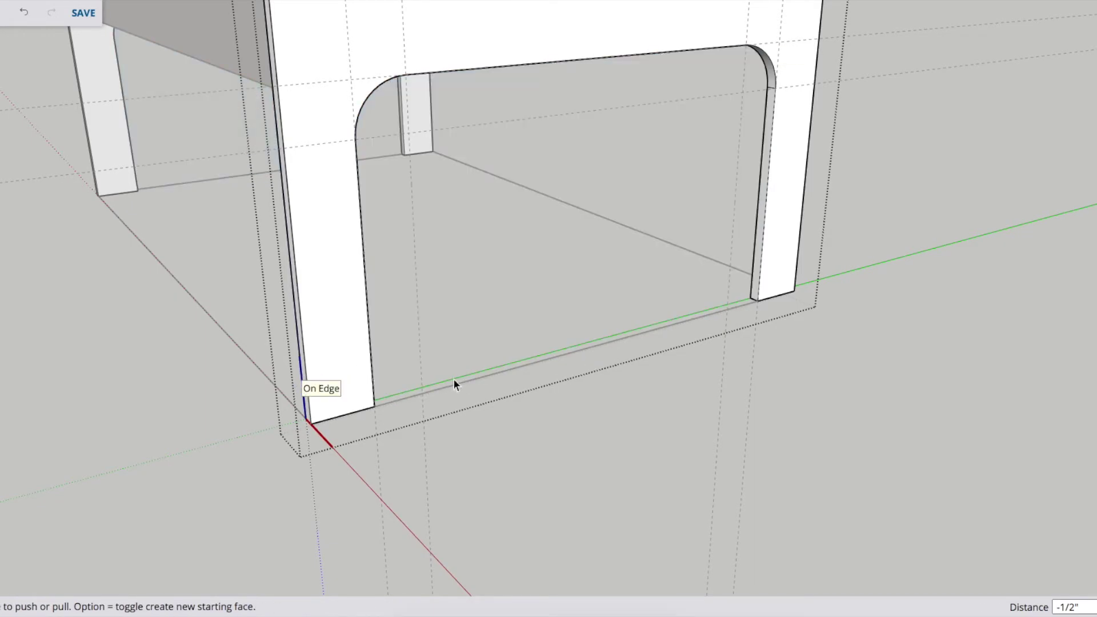
{"action": "key", "text": "space"}
{"action": "scroll", "coordinate": [666, 387], "scroll_direction": "down", "scroll_amount": 3}
{"action": "mouse_move", "coordinate": [666, 387]}
{"action": "middle_mouse_down"}
{"action": "mouse_move", "coordinate": [516, 313]}
{"action": "mouse_move", "coordinate": [611, 388]}
{"action": "middle_mouse_up"}
{"action": "scroll", "coordinate": [611, 389], "scroll_direction": "down", "scroll_amount": 5}
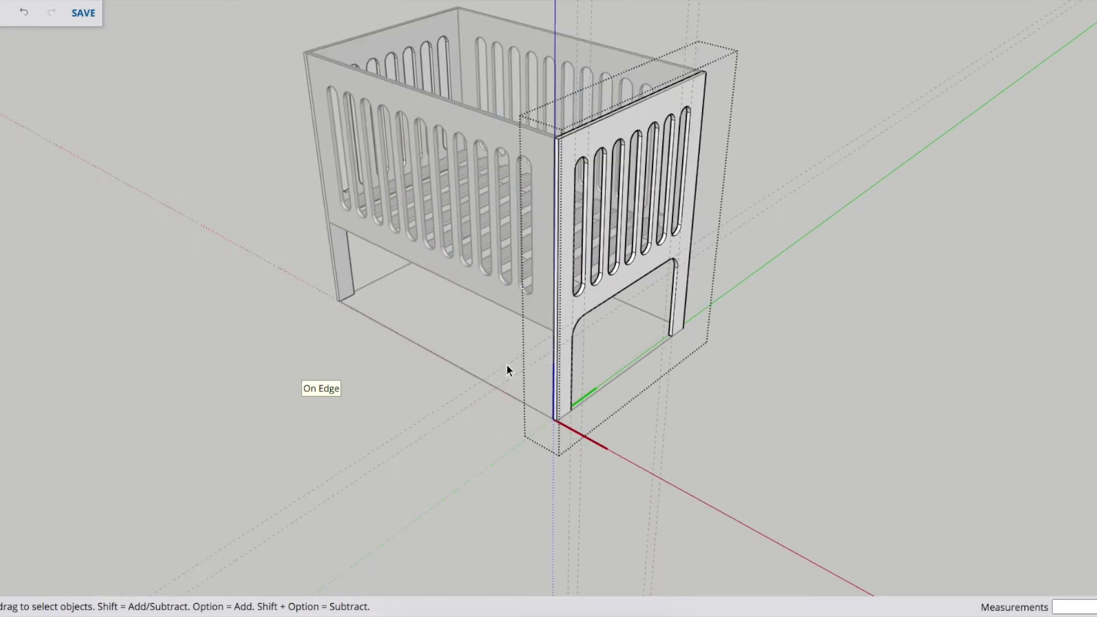
{"action": "scroll", "coordinate": [820, 371], "scroll_direction": "up", "scroll_amount": 3}
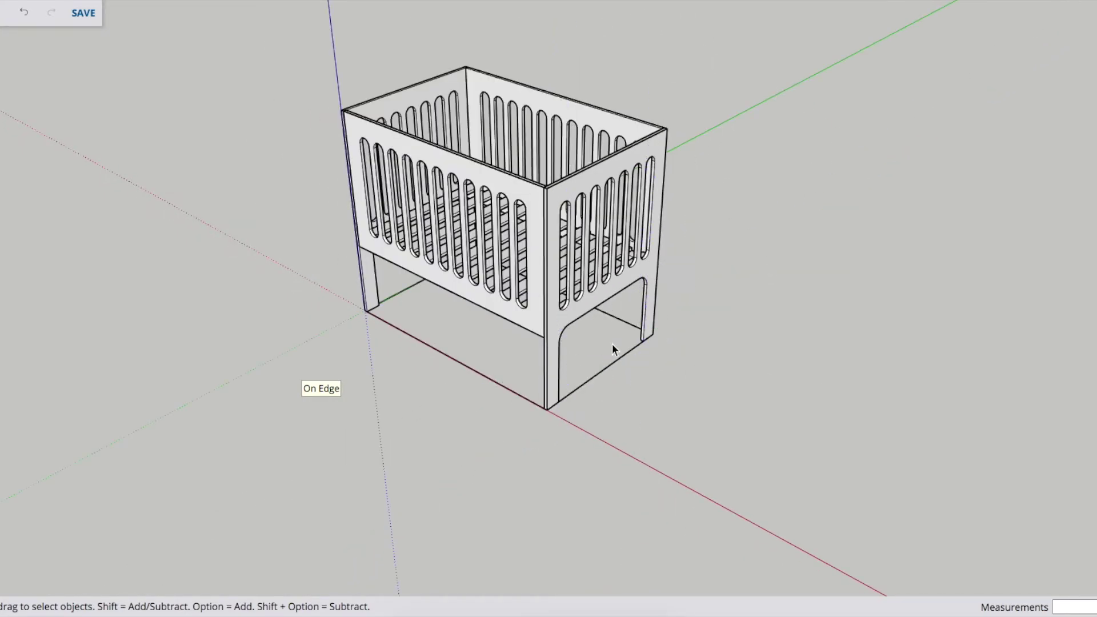
{"action": "middle_click_drag", "start_coordinate": [612, 344], "coordinate": [514, 390], "text": "shift"}
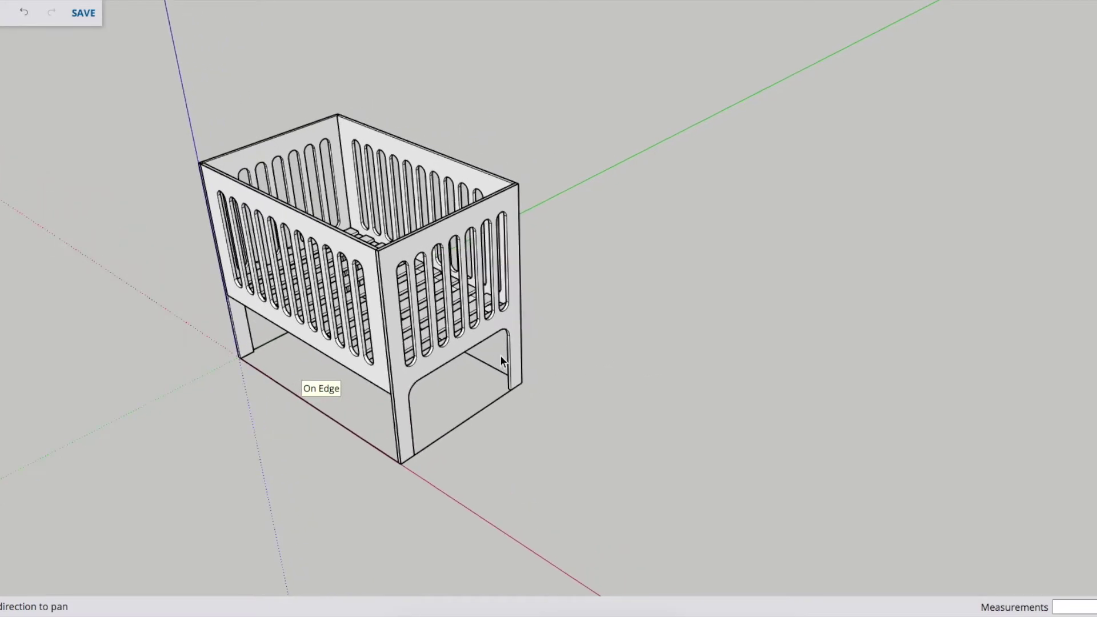
Step: Select the whole crib and start moving a copy of it
{"action": "left_click_drag", "start_coordinate": [146, 92], "coordinate": [603, 505]}
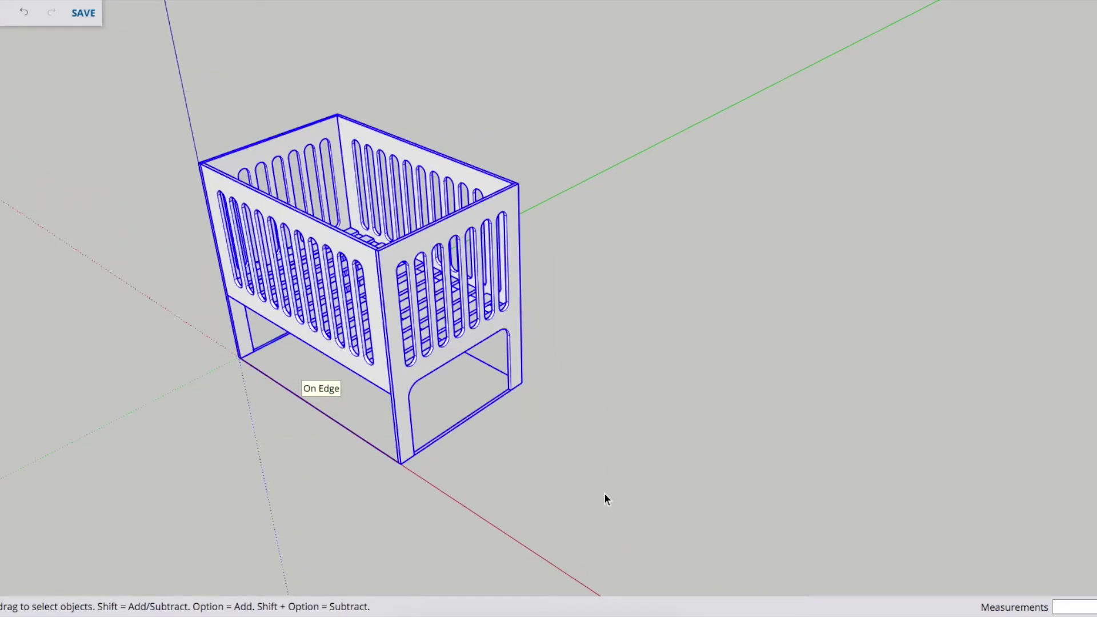
{"action": "key", "text": "m"}
{"action": "left_click", "coordinate": [438, 498]}
{"action": "key", "text": "alt"}
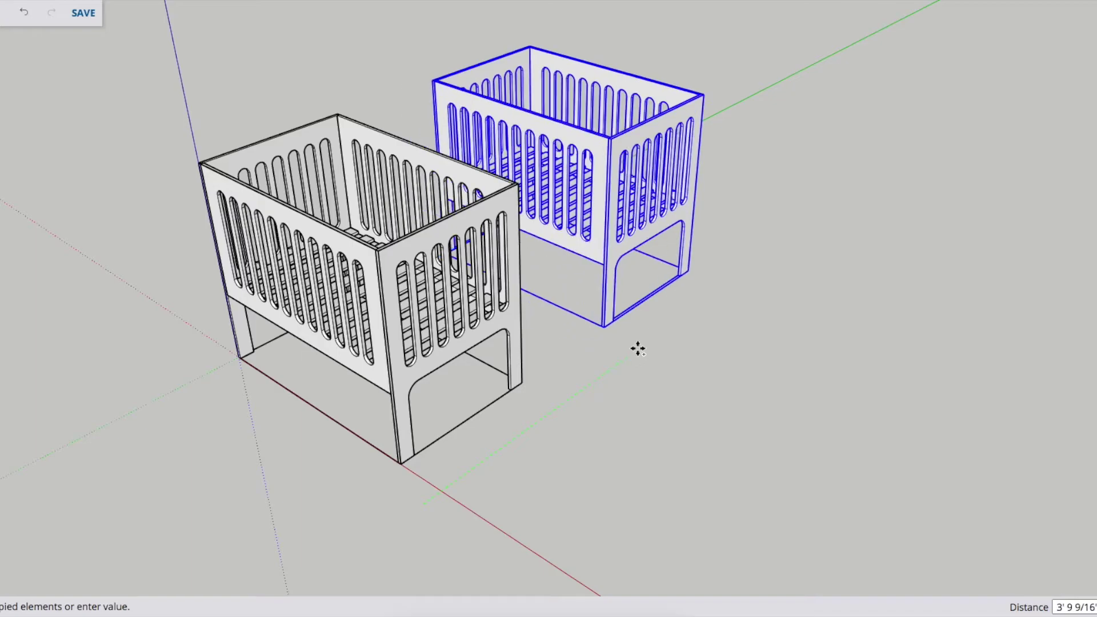
Step: Drop the crib copy beside the original crib
{"action": "left_click", "coordinate": [647, 342]}
{"action": "middle_click_drag", "start_coordinate": [847, 335], "coordinate": [589, 360]}
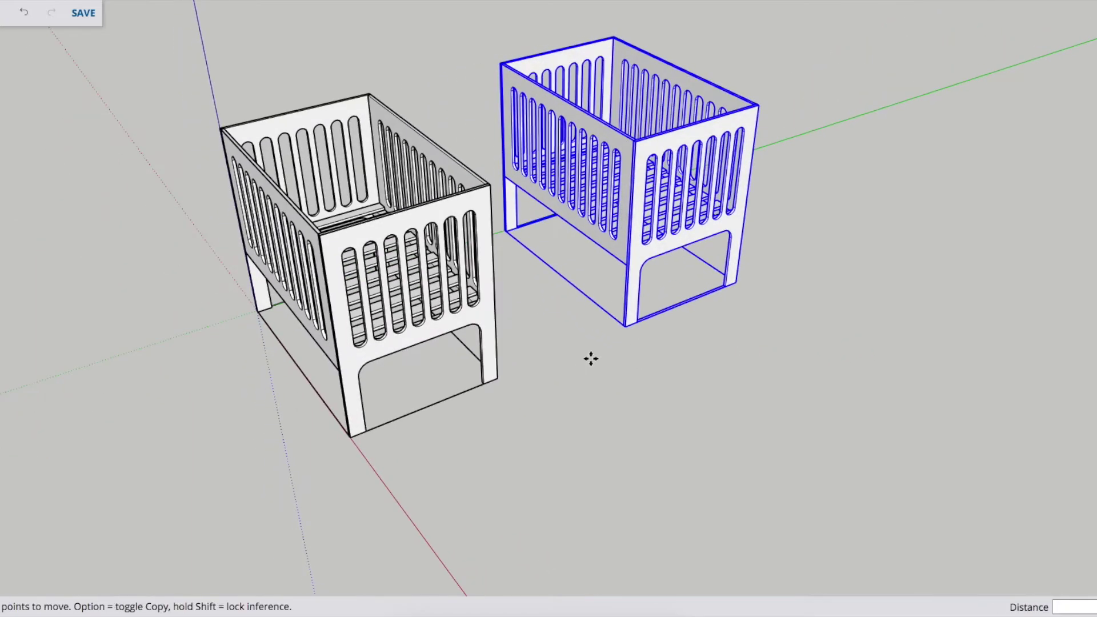
{"action": "scroll", "coordinate": [638, 301], "scroll_direction": "up", "scroll_amount": 3}
{"action": "key", "text": "space"}
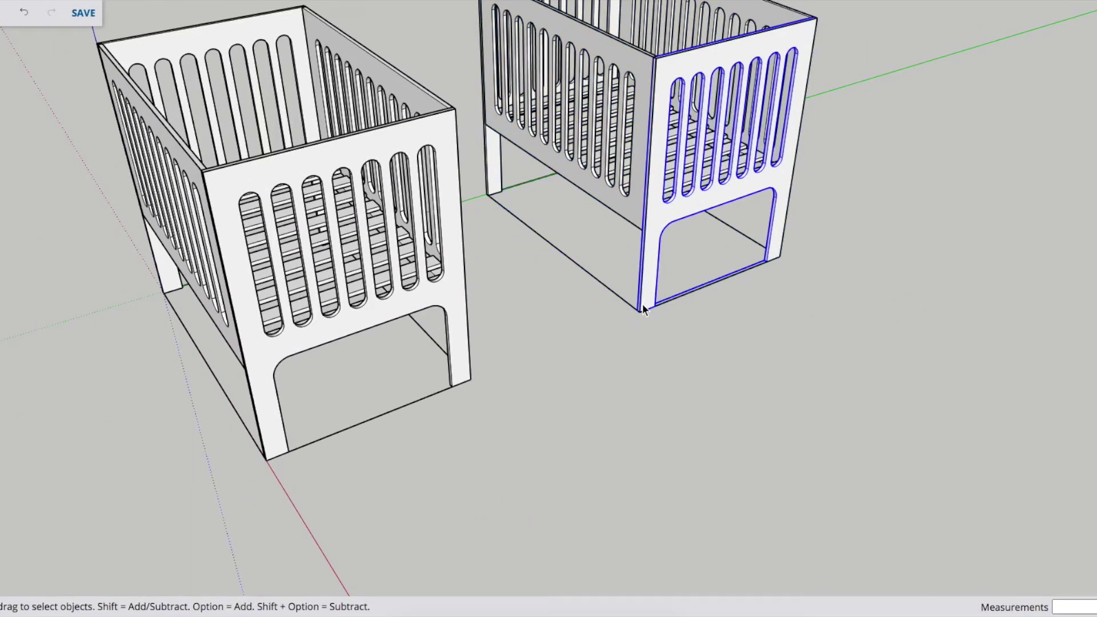
Step: Rotate the copy's near end panel about its bottom corner so it lies flat
{"action": "key", "text": "q"}
{"action": "left_click", "coordinate": [637, 309]}
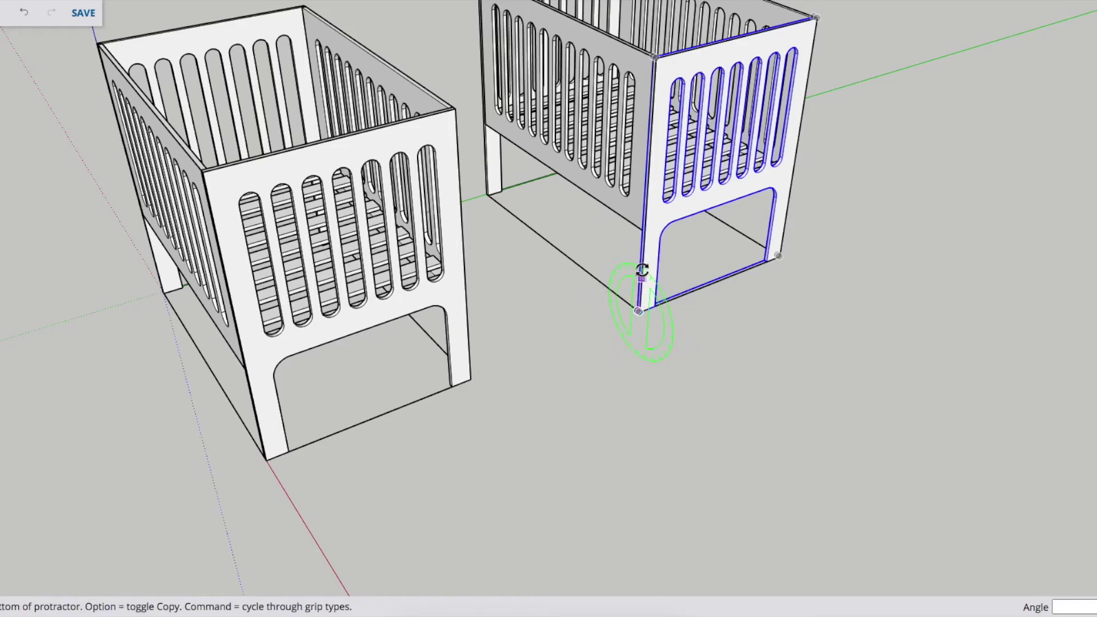
{"action": "left_click", "coordinate": [642, 267]}
{"action": "left_click", "coordinate": [661, 280]}
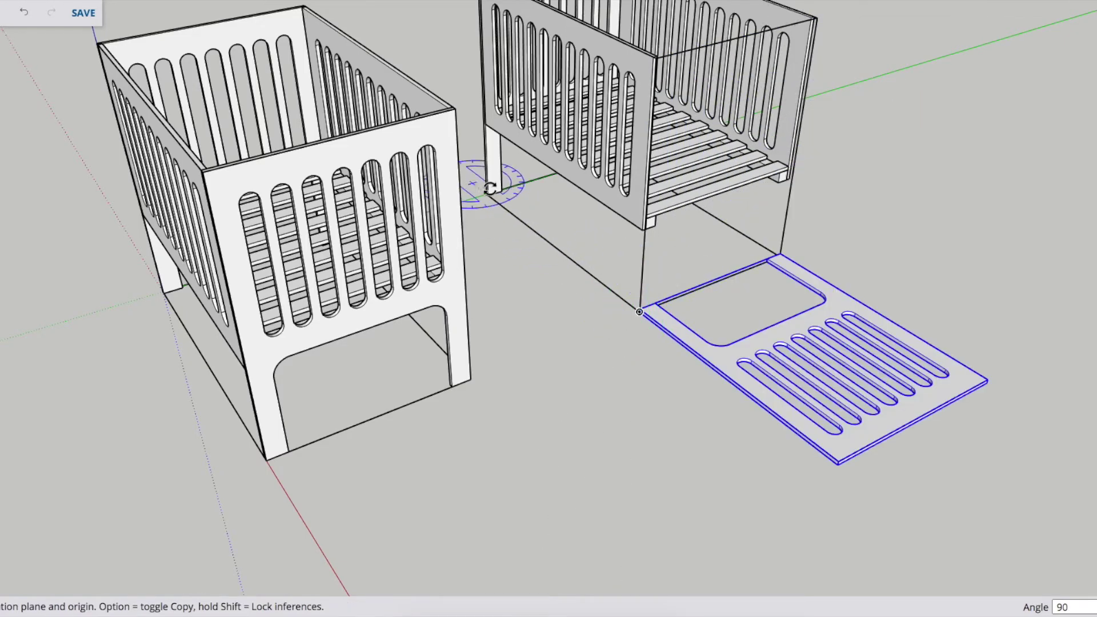
{"action": "key", "text": "space"}
Step: Rotate the copy's long side panel about its corner to lay it flat
{"action": "left_click", "coordinate": [491, 192]}
{"action": "key", "text": "q"}
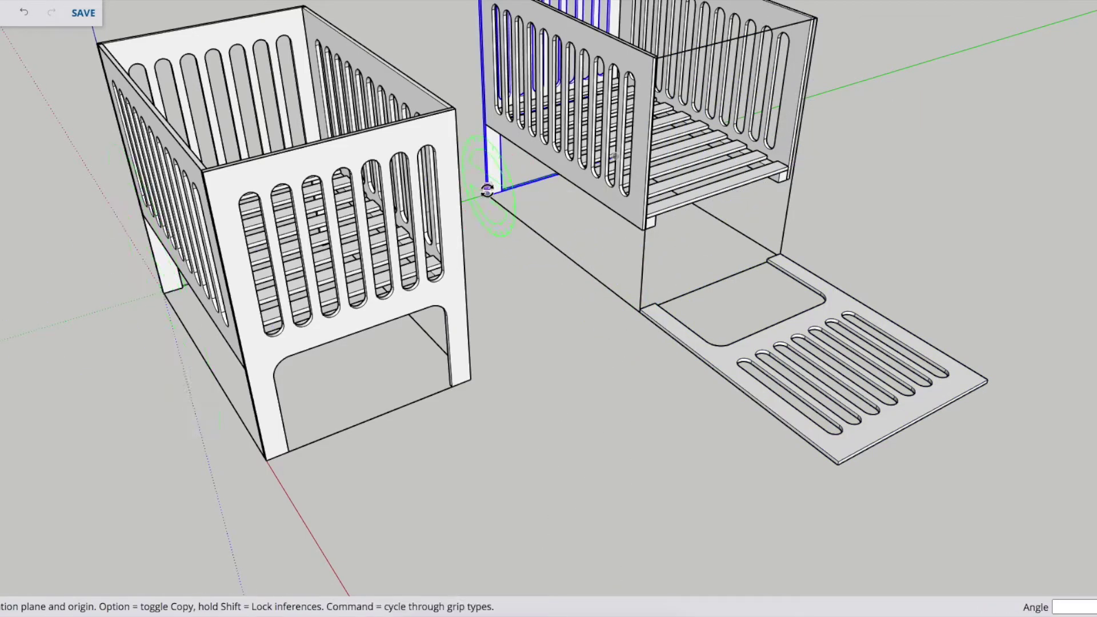
{"action": "left_click", "coordinate": [487, 192]}
{"action": "left_click", "coordinate": [484, 144]}
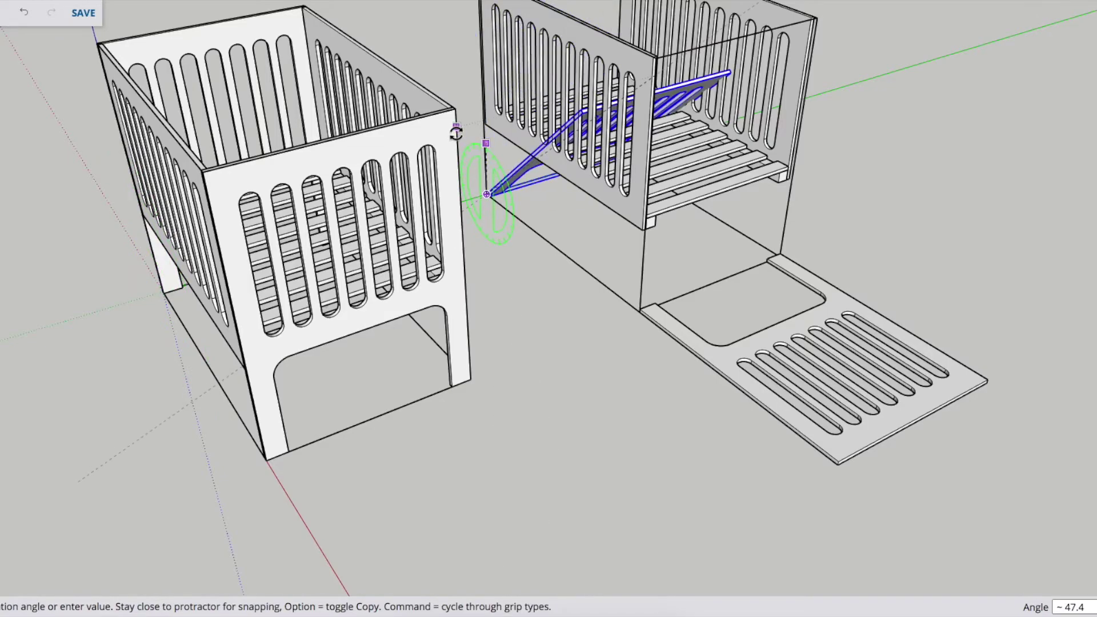
{"action": "left_click", "coordinate": [455, 133]}
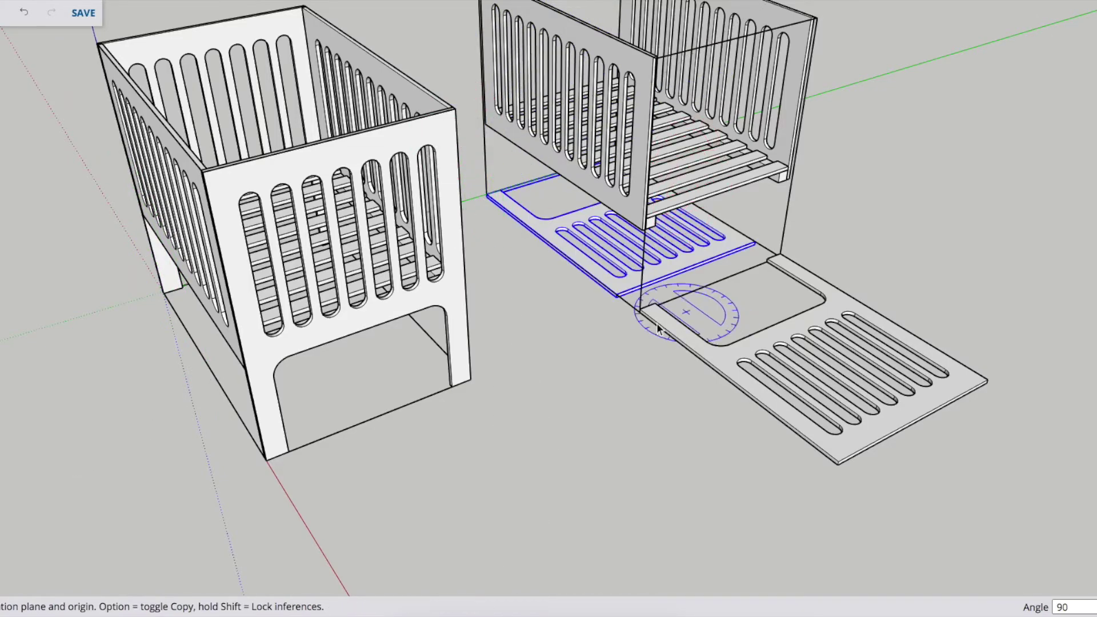
{"action": "key", "text": "space"}
Step: Move the flat panel so its corner snaps to the neighbouring board
{"action": "scroll", "coordinate": [637, 314], "scroll_direction": "up", "scroll_amount": 5}
{"action": "scroll", "coordinate": [604, 265], "scroll_direction": "up", "scroll_amount": 3}
{"action": "scroll", "coordinate": [607, 264], "scroll_direction": "up", "scroll_amount": 2}
{"action": "key", "text": "m"}
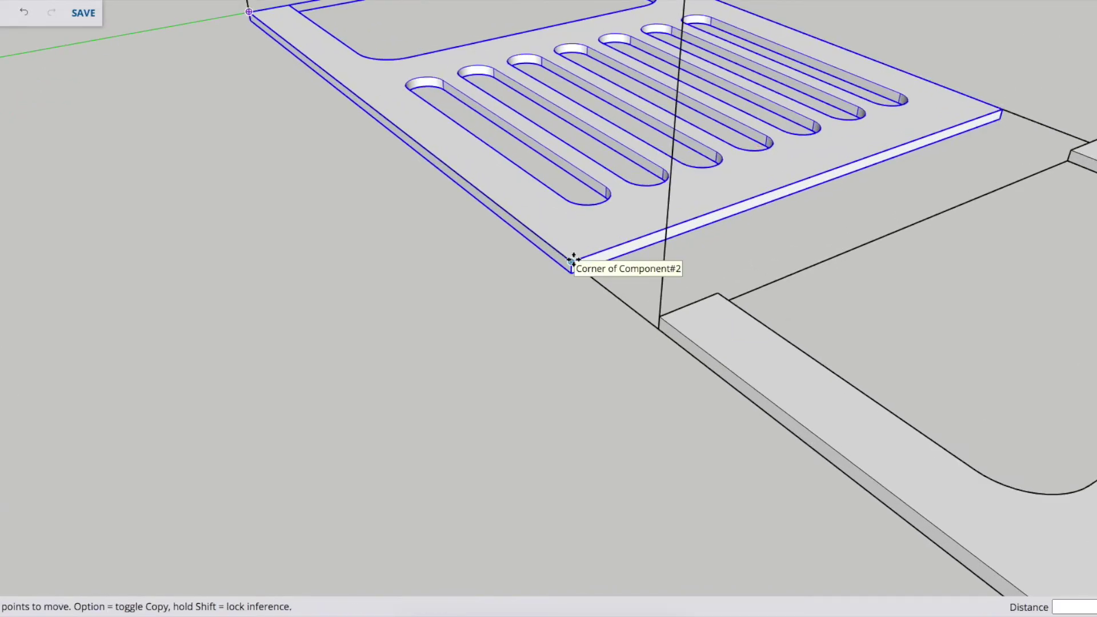
{"action": "left_click", "coordinate": [571, 257]}
{"action": "left_click", "coordinate": [644, 308]}
{"action": "scroll", "coordinate": [534, 331], "scroll_direction": "down", "scroll_amount": 3}
{"action": "scroll", "coordinate": [537, 319], "scroll_direction": "down", "scroll_amount": 3}
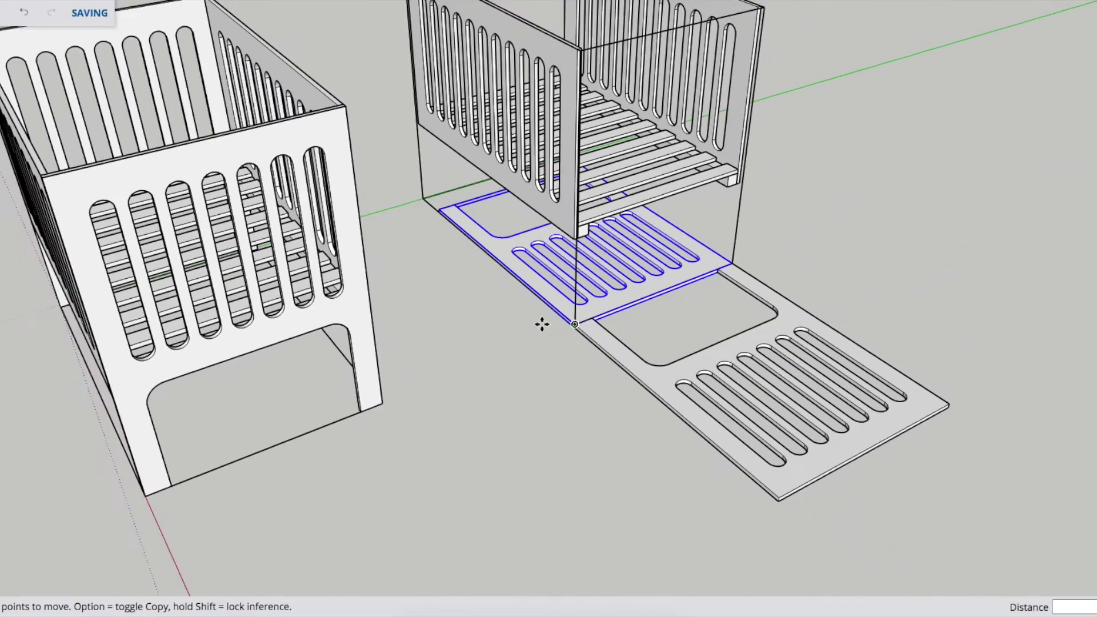
{"action": "key", "text": "space"}
Step: Rotate the other end panel 90° flat about its bottom corner
{"action": "key", "text": "q"}
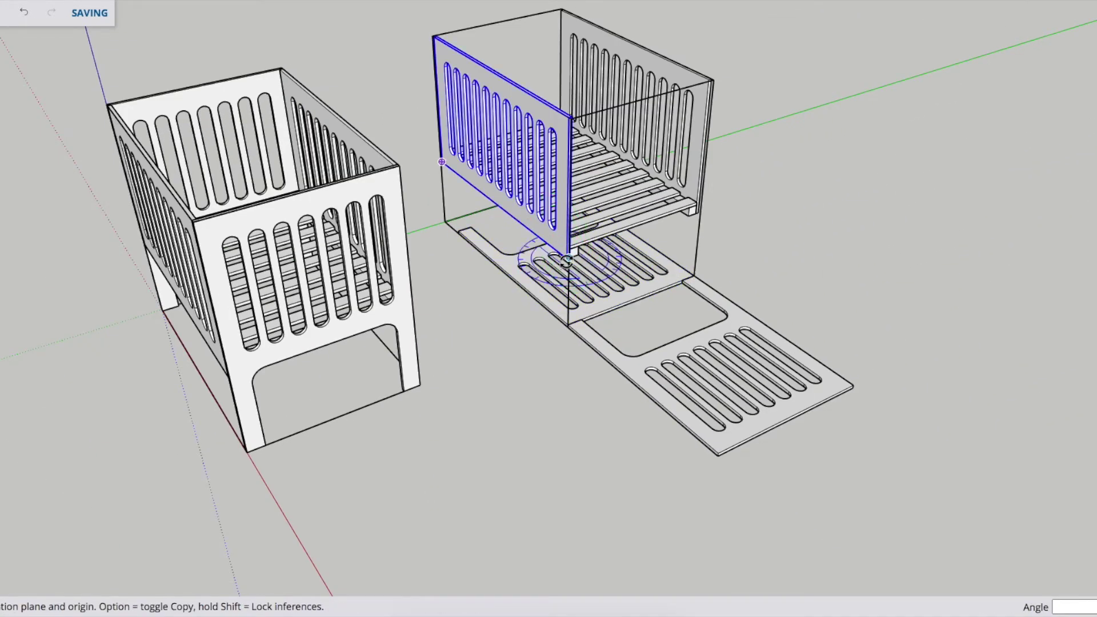
{"action": "left_click", "coordinate": [568, 258]}
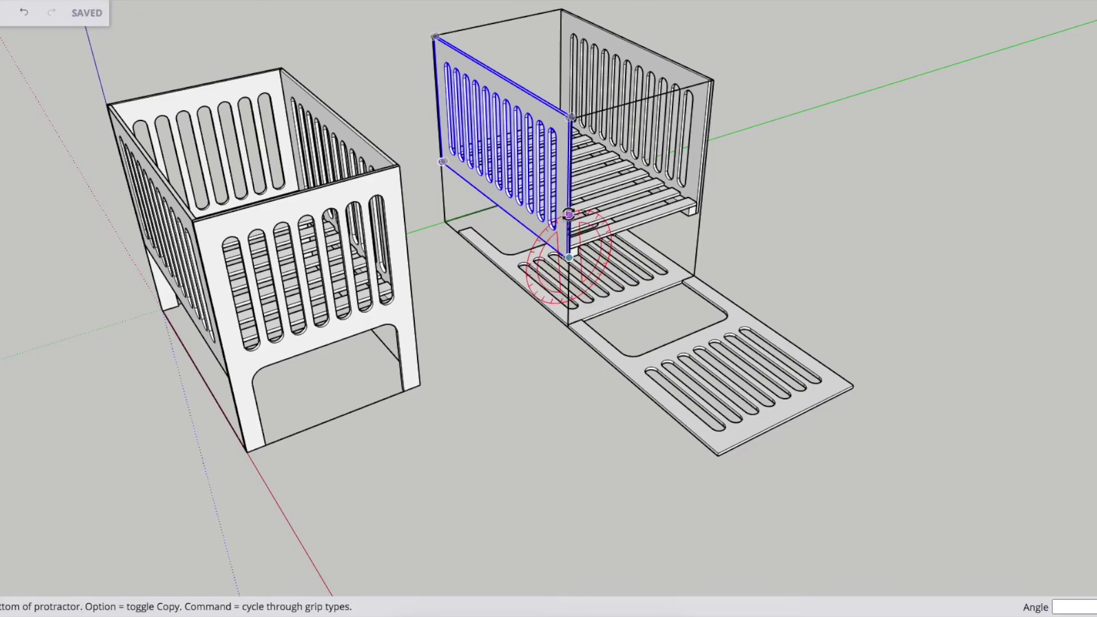
{"action": "left_click", "coordinate": [570, 211]}
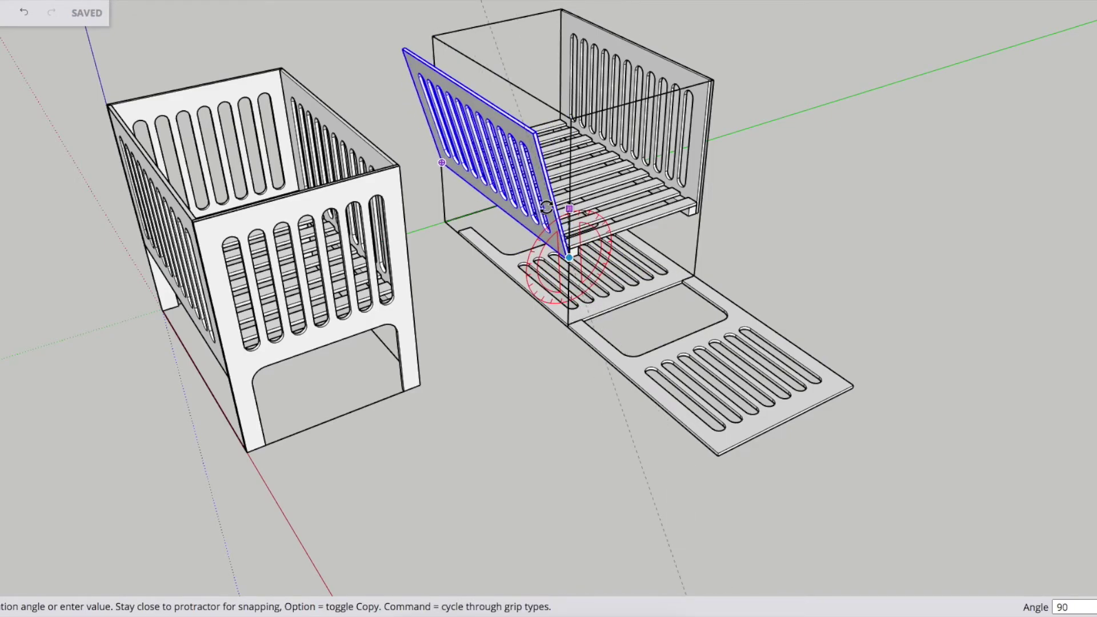
{"action": "key", "text": "Return"}
{"action": "key", "text": "space"}
{"action": "left_click", "coordinate": [699, 191]}
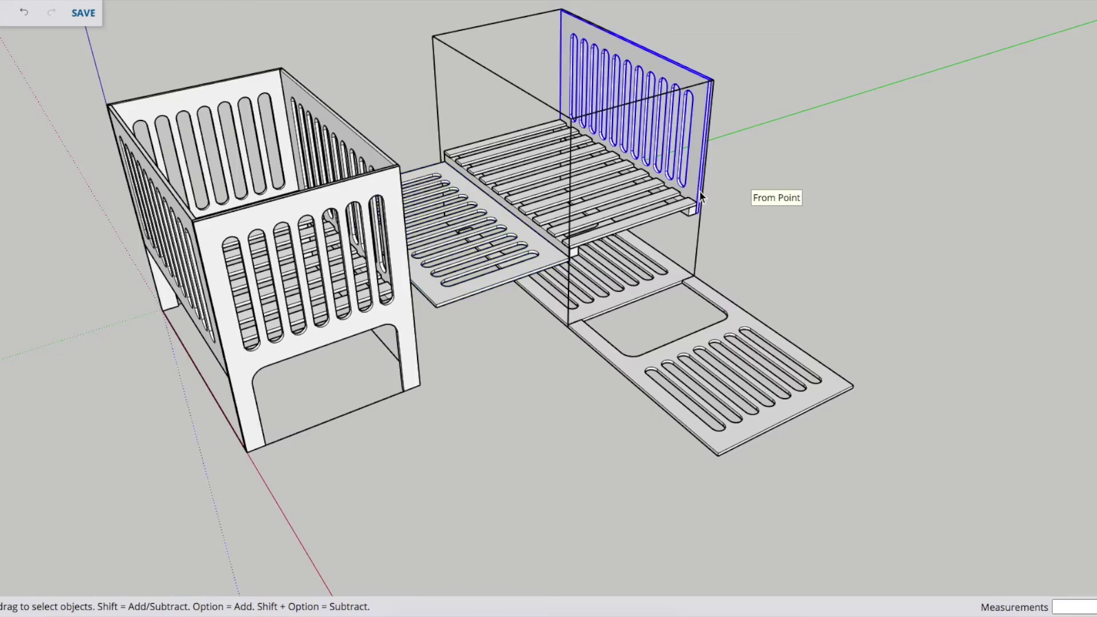
Step: Tip the back panel down flat by rotating it about its corner
{"action": "key", "text": "q"}
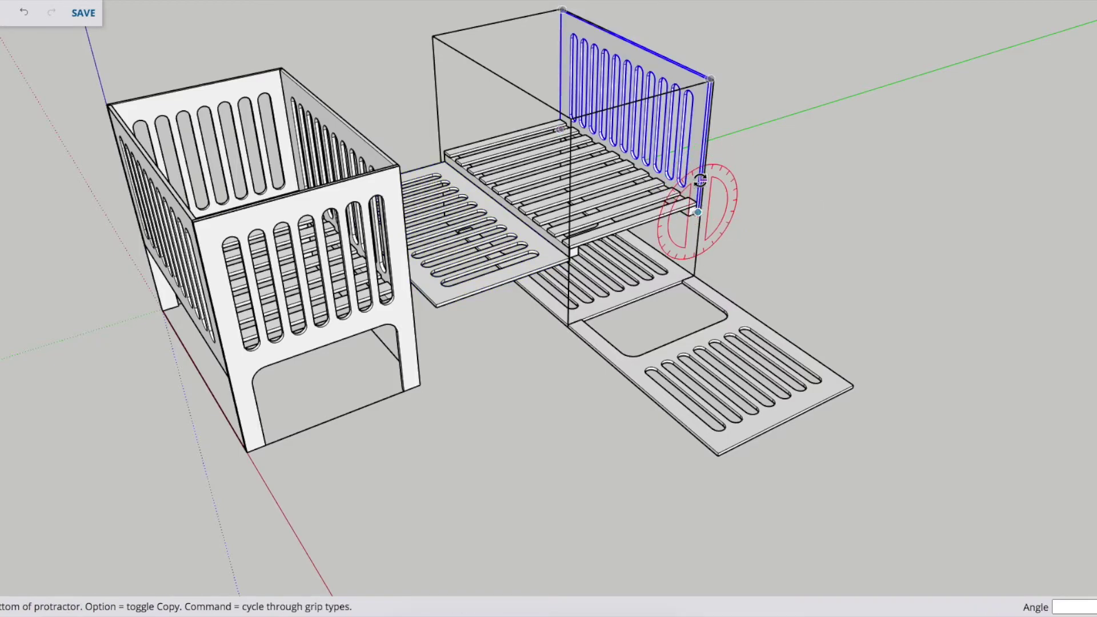
{"action": "left_click", "coordinate": [698, 212]}
{"action": "left_click", "coordinate": [710, 80]}
{"action": "left_click", "coordinate": [745, 179]}
{"action": "key", "text": "space"}
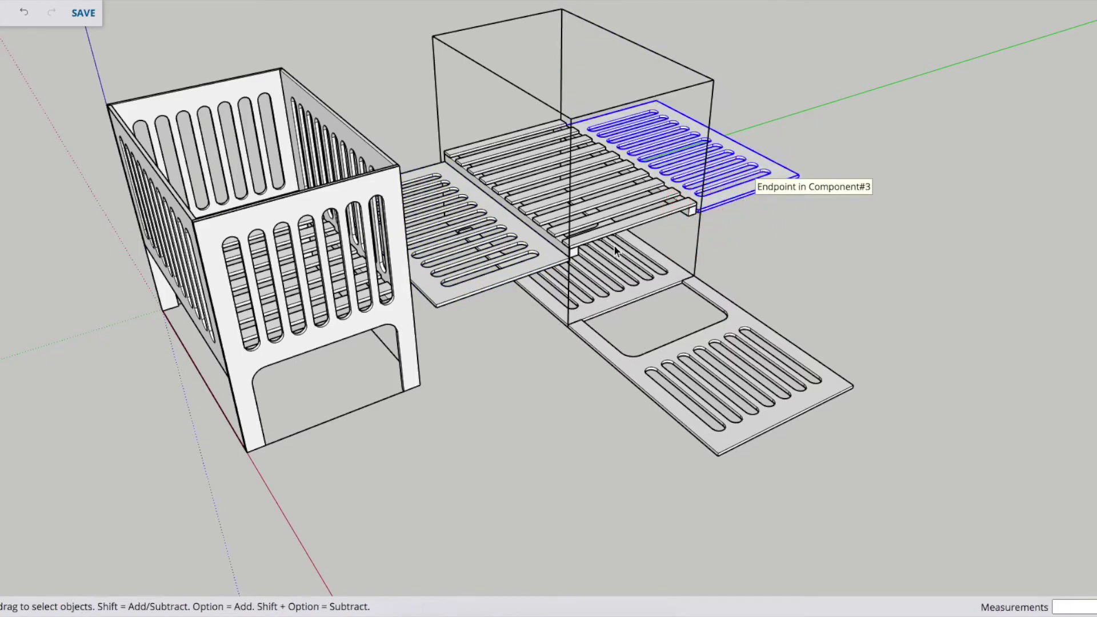
Step: Move the flattened back panel to the layout corner
{"action": "key", "text": "m"}
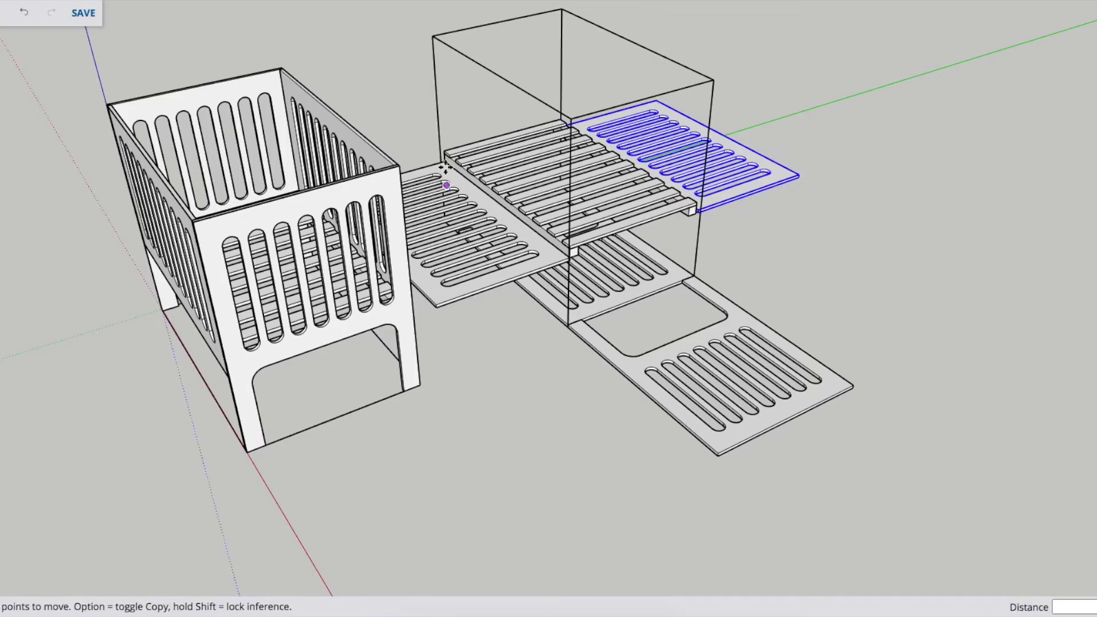
{"action": "scroll", "coordinate": [443, 164], "scroll_direction": "up", "scroll_amount": 5}
{"action": "left_click", "coordinate": [1026, 273]}
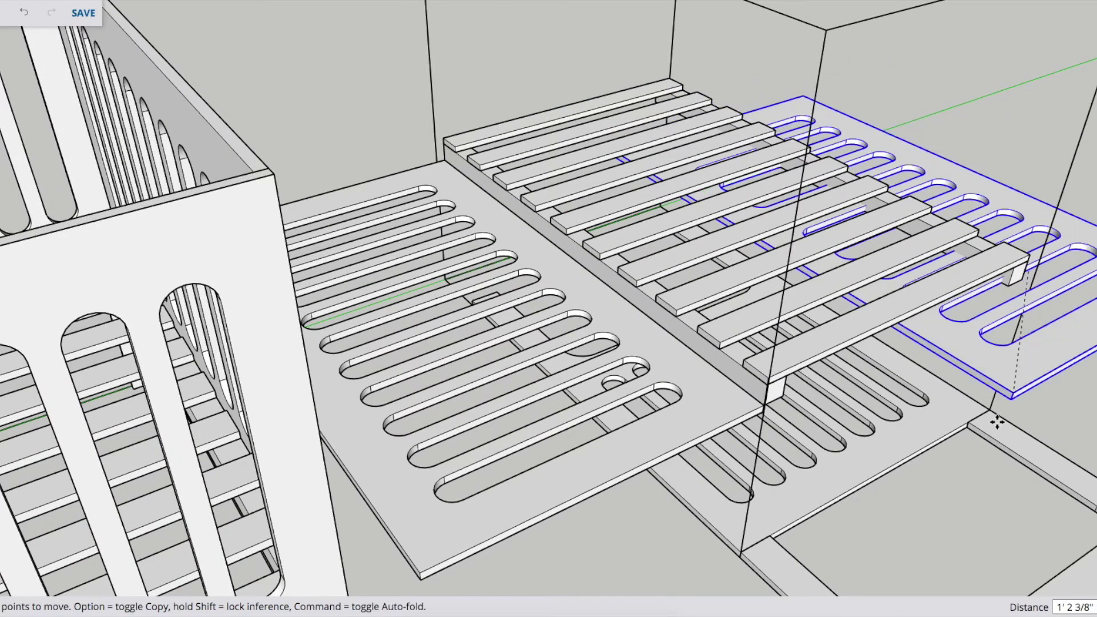
{"action": "left_click", "coordinate": [991, 410]}
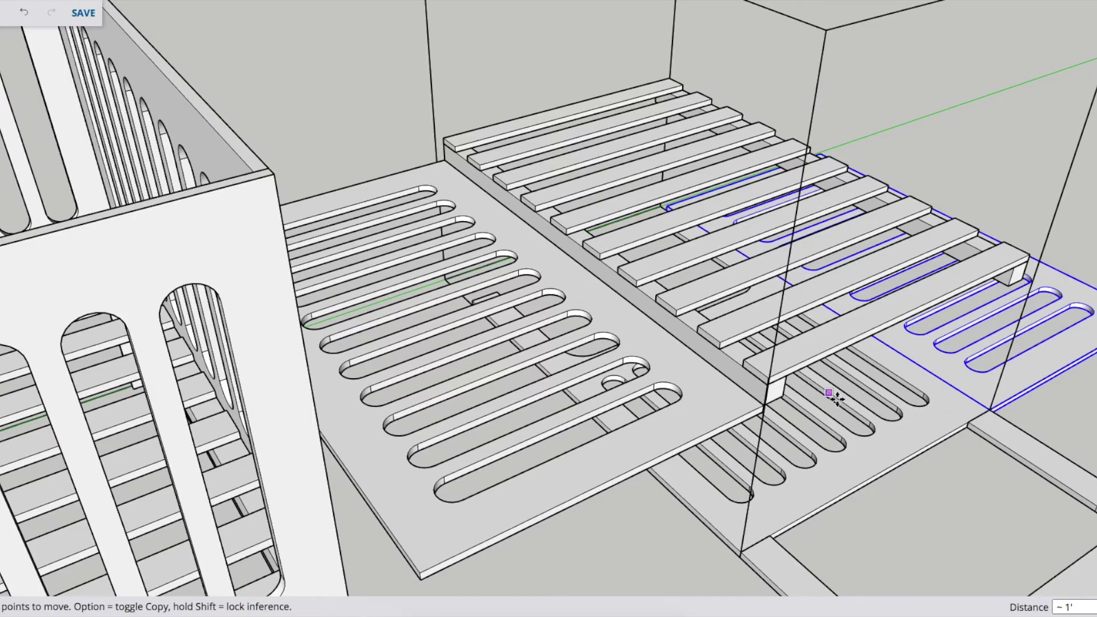
{"action": "middle_click_drag", "start_coordinate": [835, 398], "coordinate": [832, 392]}
{"action": "scroll", "coordinate": [588, 379], "scroll_direction": "down", "scroll_amount": 5}
{"action": "middle_click_drag", "start_coordinate": [597, 375], "coordinate": [791, 401]}
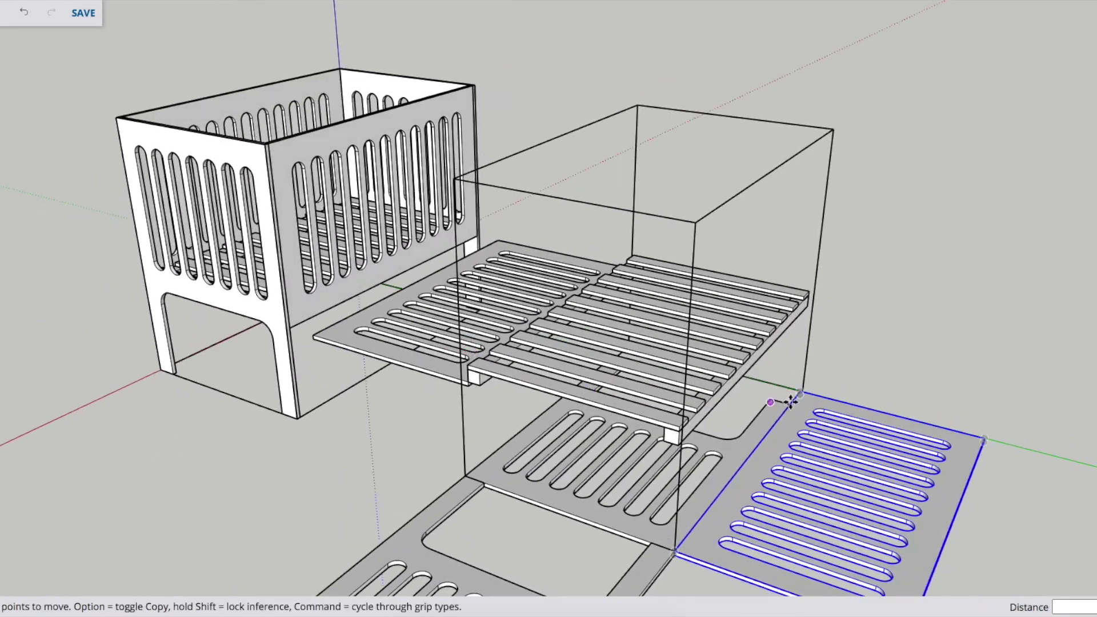
Step: Shift the flat back panel 4 inches over
{"action": "left_click", "coordinate": [799, 392]}
{"action": "type", "text": "4"}
{"action": "key", "text": "Return"}
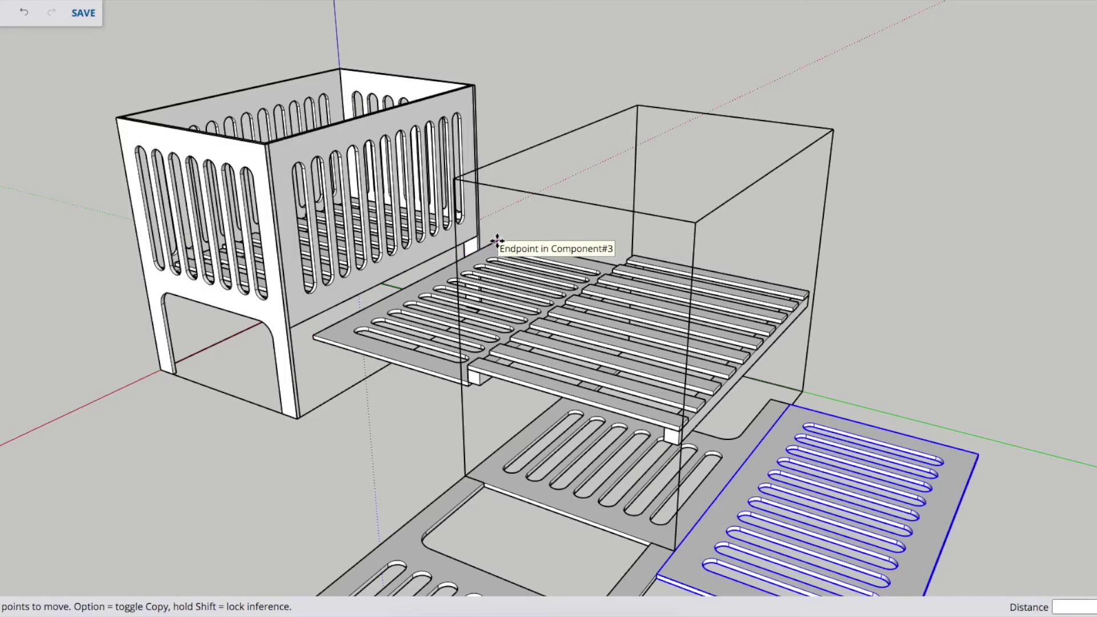
{"action": "scroll", "coordinate": [496, 241], "scroll_direction": "down", "scroll_amount": 3}
Step: Move the raised flat panel down beside the others in the layout
{"action": "key", "text": "m"}
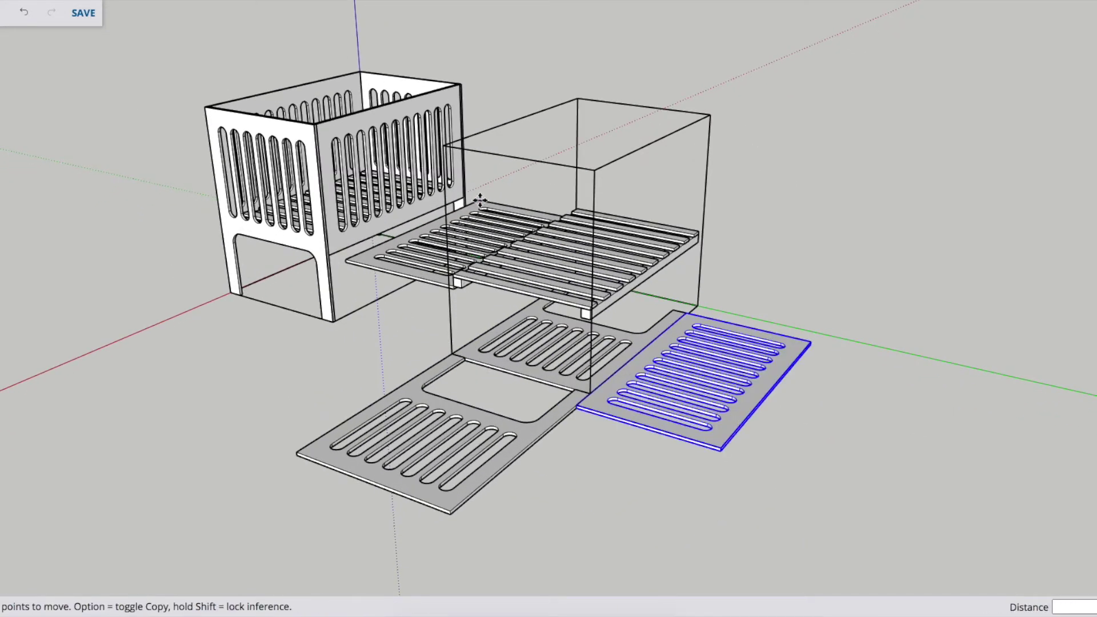
{"action": "left_click", "coordinate": [577, 407]}
{"action": "key", "text": "alt"}
{"action": "scroll", "coordinate": [577, 406], "scroll_direction": "up", "scroll_amount": 3}
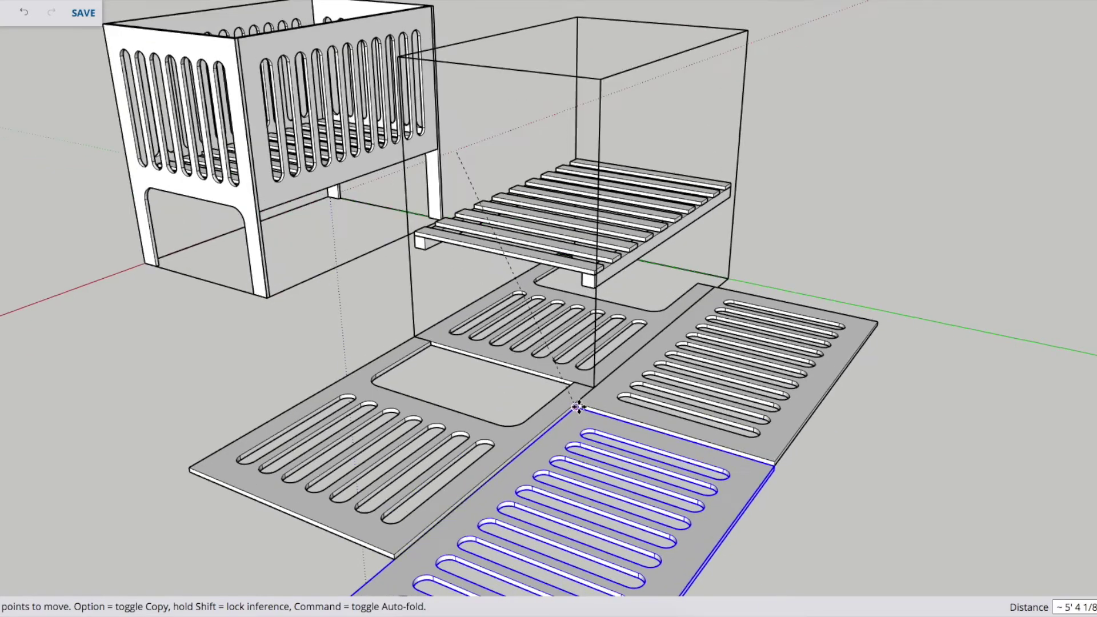
{"action": "scroll", "coordinate": [577, 407], "scroll_direction": "up", "scroll_amount": 3}
{"action": "left_click", "coordinate": [571, 398]}
{"action": "scroll", "coordinate": [594, 384], "scroll_direction": "down", "scroll_amount": 3}
{"action": "key", "text": "space"}
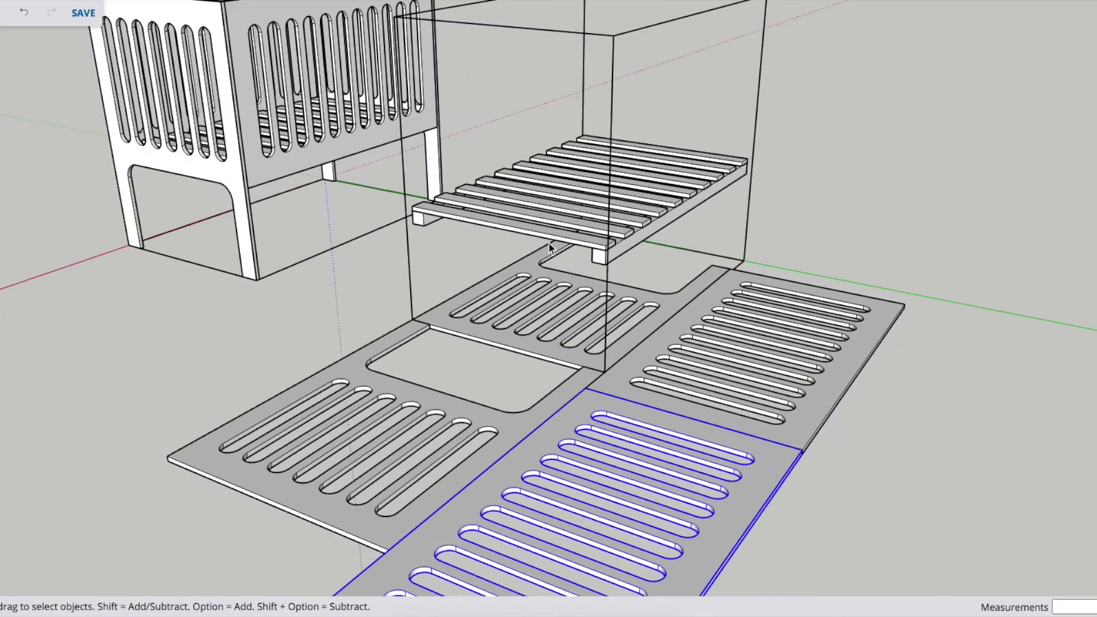
{"action": "key", "text": "m"}
{"action": "left_click", "coordinate": [421, 201]}
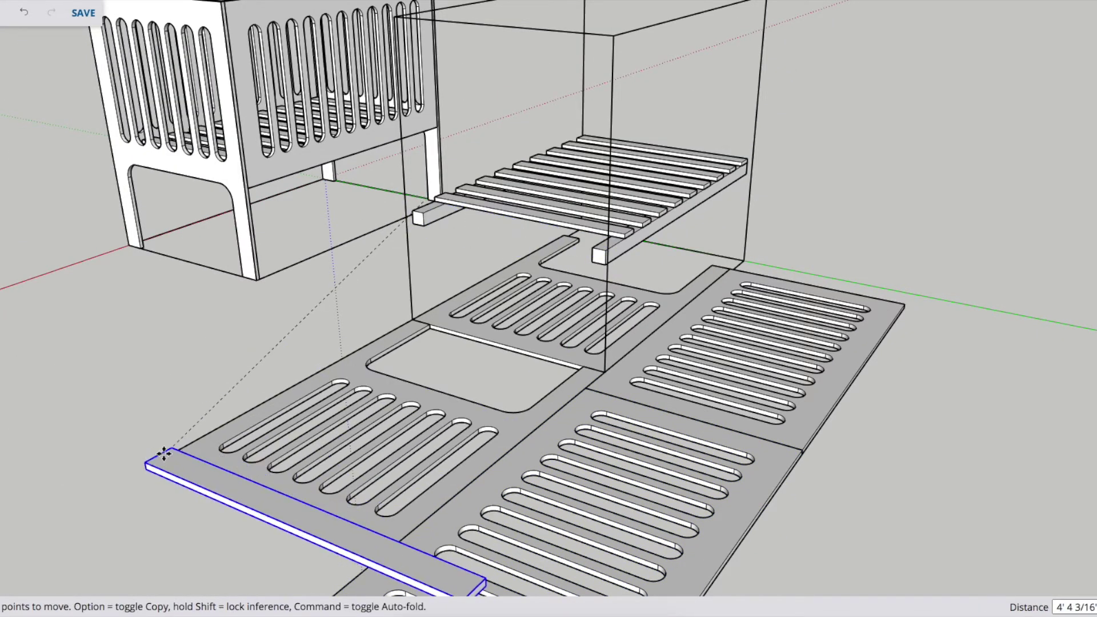
Step: Bring the slat to the layout's corner beside the flattened end panel
{"action": "scroll", "coordinate": [159, 453], "scroll_direction": "up", "scroll_amount": 1}
{"action": "scroll", "coordinate": [167, 456], "scroll_direction": "up", "scroll_amount": 2}
{"action": "scroll", "coordinate": [173, 454], "scroll_direction": "up", "scroll_amount": 2}
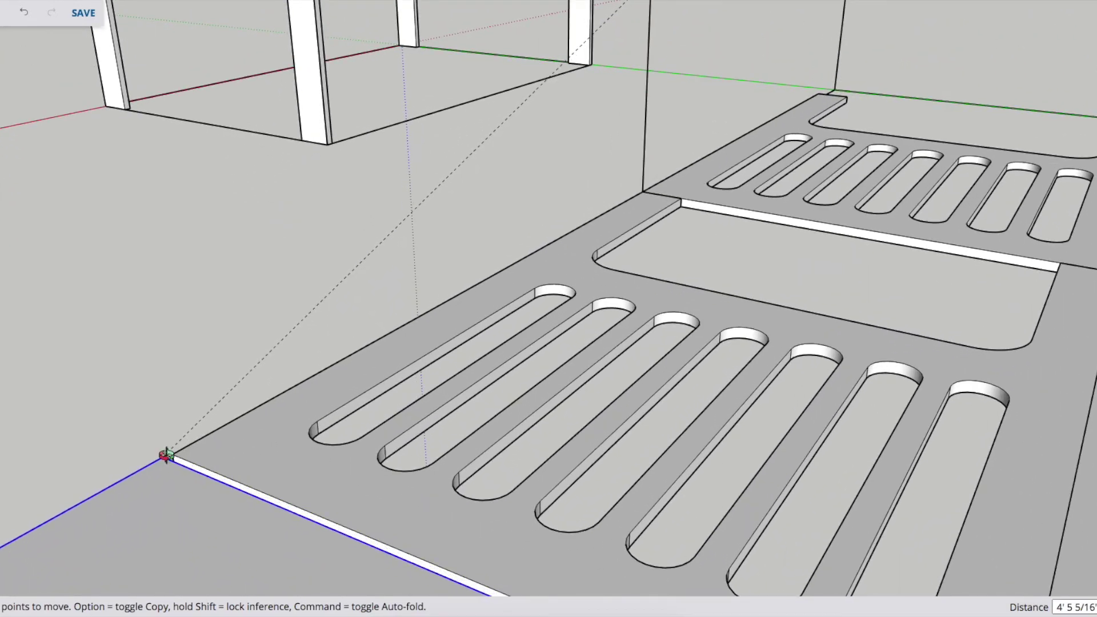
{"action": "scroll", "coordinate": [398, 374], "scroll_direction": "down", "scroll_amount": 3}
{"action": "scroll", "coordinate": [489, 362], "scroll_direction": "down", "scroll_amount": 2}
{"action": "scroll", "coordinate": [272, 504], "scroll_direction": "down", "scroll_amount": 2}
{"action": "scroll", "coordinate": [272, 504], "scroll_direction": "up", "scroll_amount": 3}
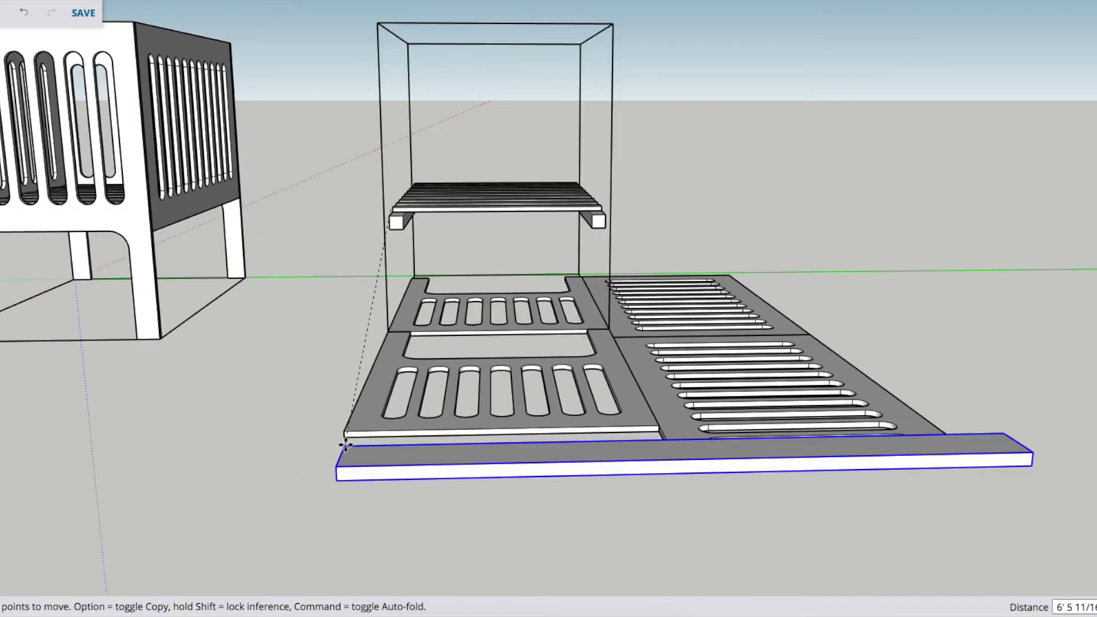
{"action": "scroll", "coordinate": [337, 451], "scroll_direction": "up", "scroll_amount": 2}
{"action": "scroll", "coordinate": [338, 437], "scroll_direction": "up", "scroll_amount": 1}
{"action": "mouse_move", "coordinate": [343, 438]}
{"action": "middle_mouse_down"}
{"action": "mouse_move", "coordinate": [294, 443]}
{"action": "mouse_move", "coordinate": [514, 399]}
{"action": "middle_mouse_up"}
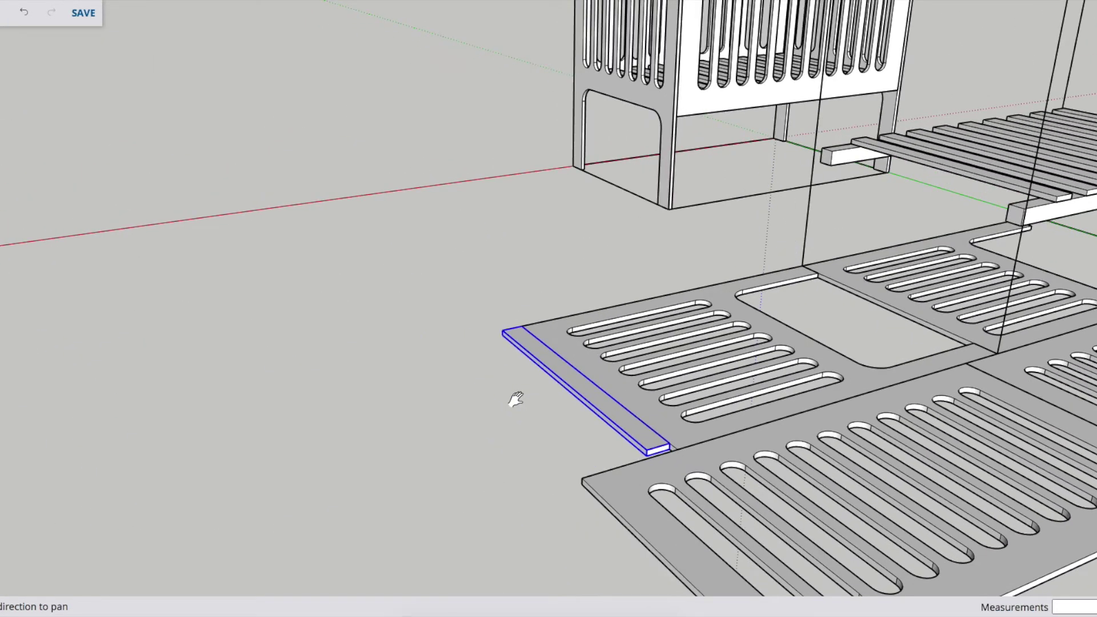
Step: Copy the slat 2" over and array it nine more times with x9
{"action": "type", "text": "2"}
{"action": "key", "text": "Return"}
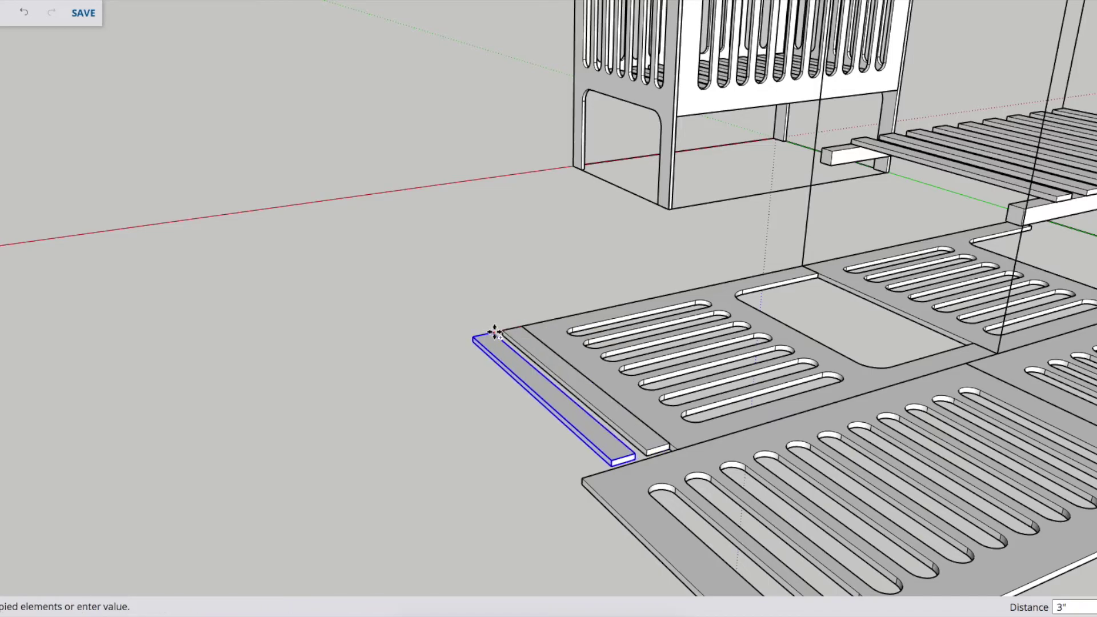
{"action": "type", "text": "x9"}
{"action": "key", "text": "Return"}
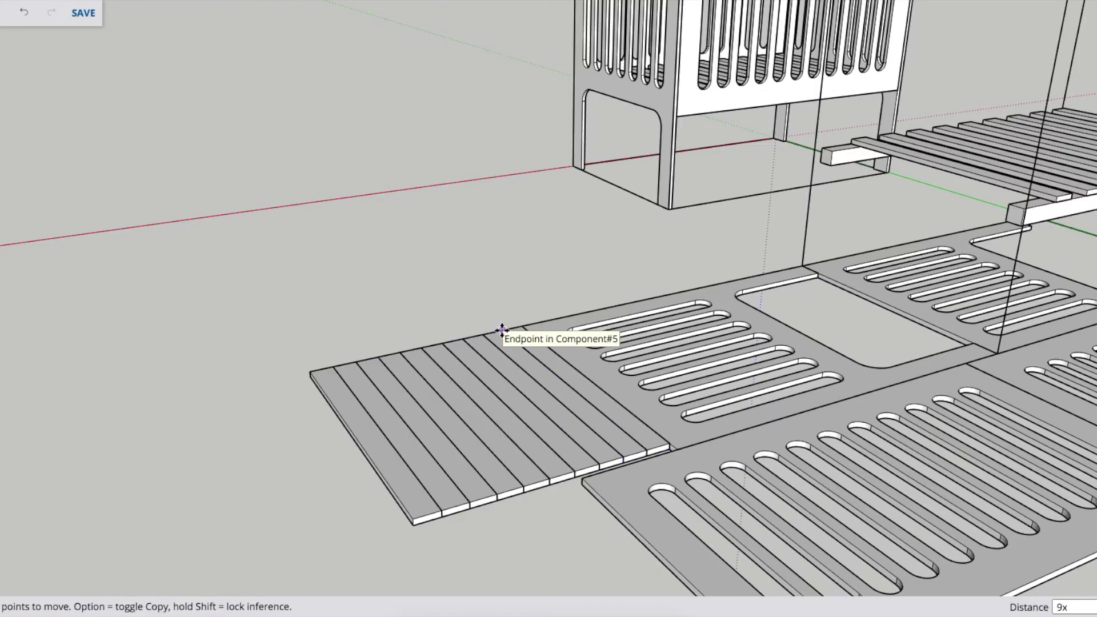
{"action": "scroll", "coordinate": [497, 330], "scroll_direction": "up", "scroll_amount": 1}
{"action": "scroll", "coordinate": [448, 342], "scroll_direction": "down", "scroll_amount": 2}
{"action": "key", "text": "space"}
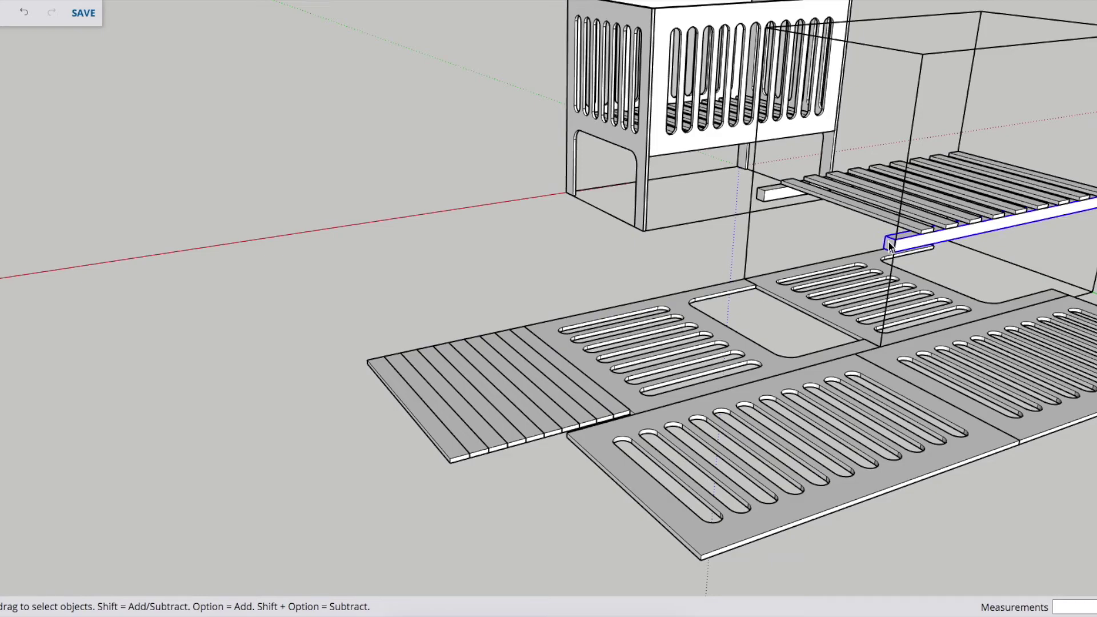
Step: Move the front rail so its end meets the matching endpoint
{"action": "key", "text": "m"}
{"action": "left_click", "coordinate": [882, 231]}
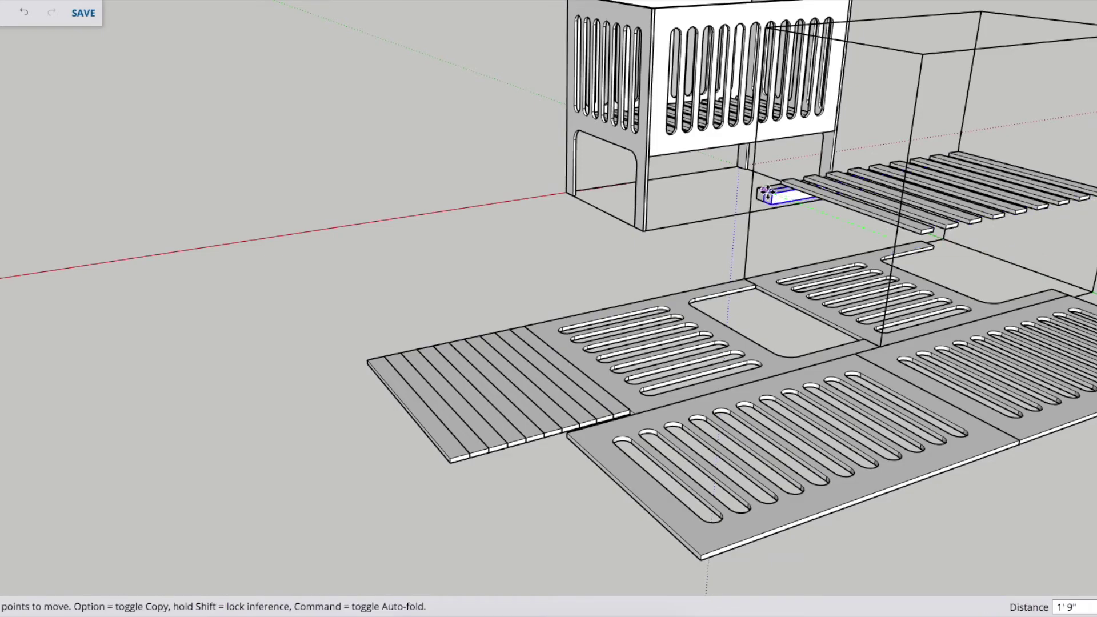
{"action": "left_click", "coordinate": [764, 191]}
{"action": "key", "text": "space"}
Step: Delete the leftover box frame and floating slat platform
{"action": "mouse_move", "coordinate": [844, 209]}
{"action": "middle_mouse_down"}
{"action": "mouse_move", "coordinate": [896, 252]}
{"action": "mouse_move", "coordinate": [982, 231]}
{"action": "middle_mouse_up"}
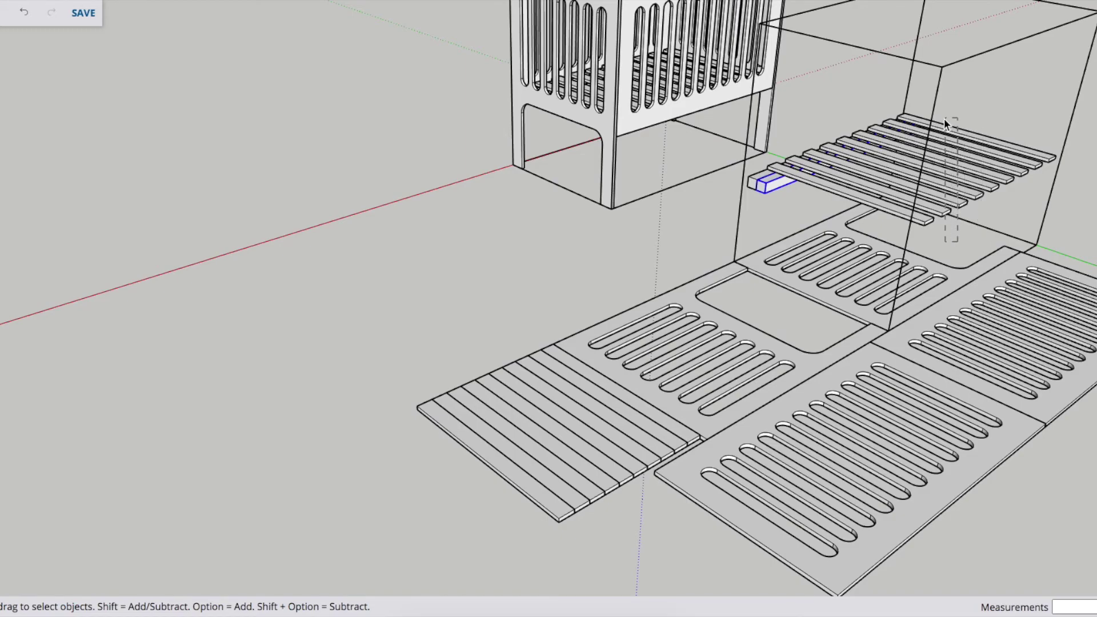
{"action": "left_click", "coordinate": [926, 127]}
{"action": "key", "text": "Delete"}
{"action": "mouse_move", "coordinate": [926, 143]}
{"action": "middle_mouse_down"}
{"action": "mouse_move", "coordinate": [810, 215]}
{"action": "mouse_move", "coordinate": [399, 60]}
{"action": "middle_mouse_up"}
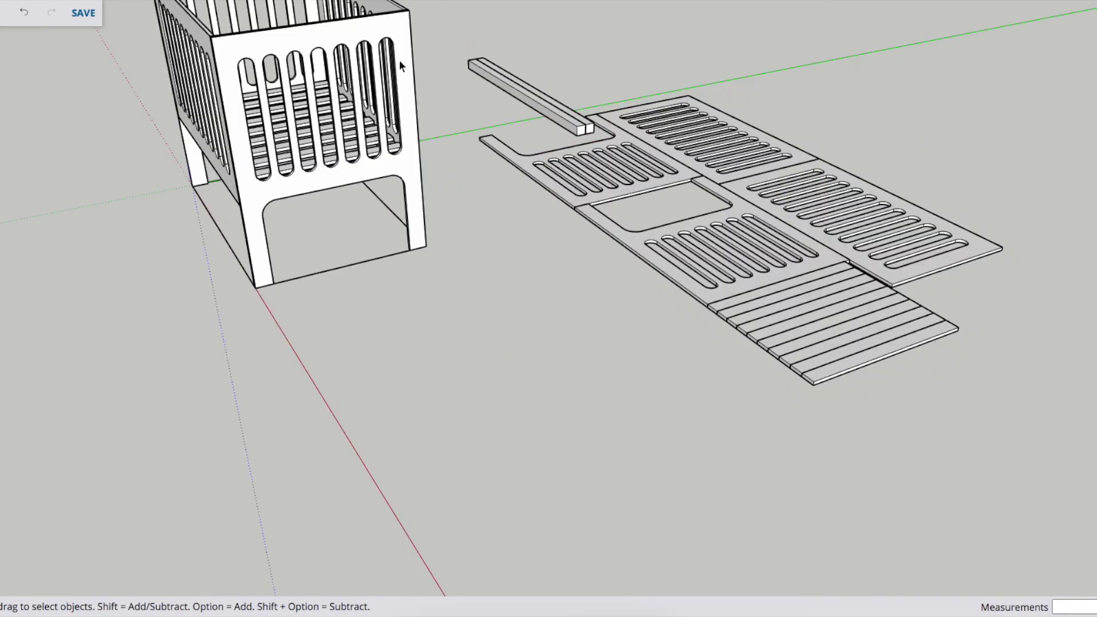
Step: Set the pair of rails down flat beside the panel layout
{"action": "key", "text": "m"}
{"action": "left_click", "coordinate": [483, 63]}
{"action": "scroll", "coordinate": [479, 139], "scroll_direction": "up", "scroll_amount": 3}
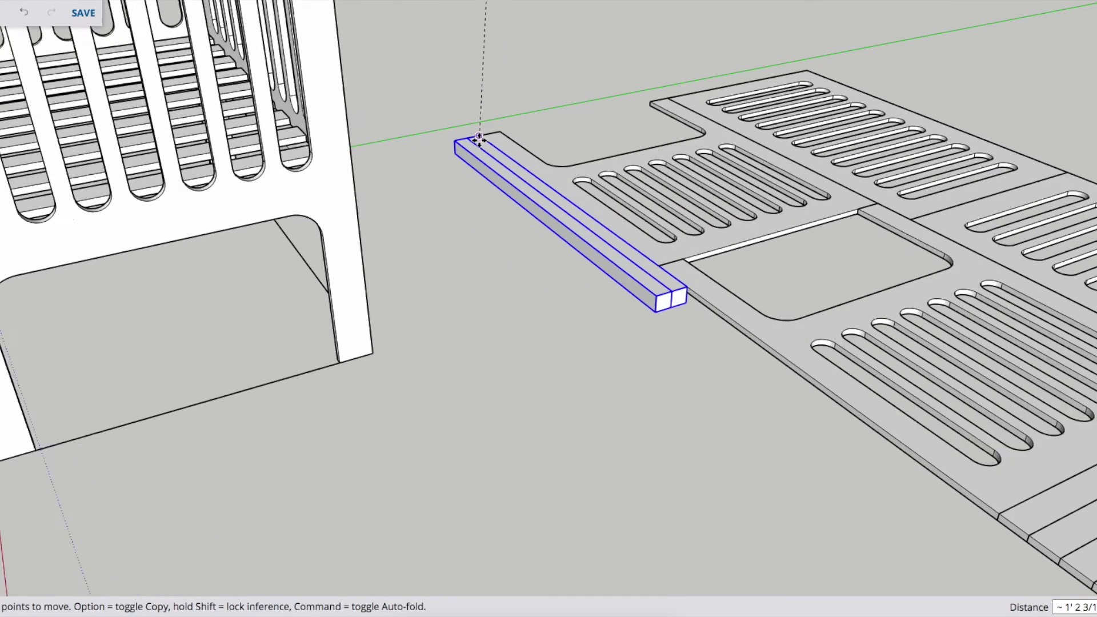
{"action": "scroll", "coordinate": [478, 139], "scroll_direction": "up", "scroll_amount": 1}
{"action": "left_click", "coordinate": [460, 139]}
{"action": "key", "text": "space"}
{"action": "mouse_move", "coordinate": [441, 201]}
{"action": "middle_mouse_down"}
{"action": "mouse_move", "coordinate": [448, 190]}
{"action": "mouse_move", "coordinate": [479, 275]}
{"action": "middle_mouse_up"}
{"action": "scroll", "coordinate": [578, 362], "scroll_direction": "down", "scroll_amount": 3}
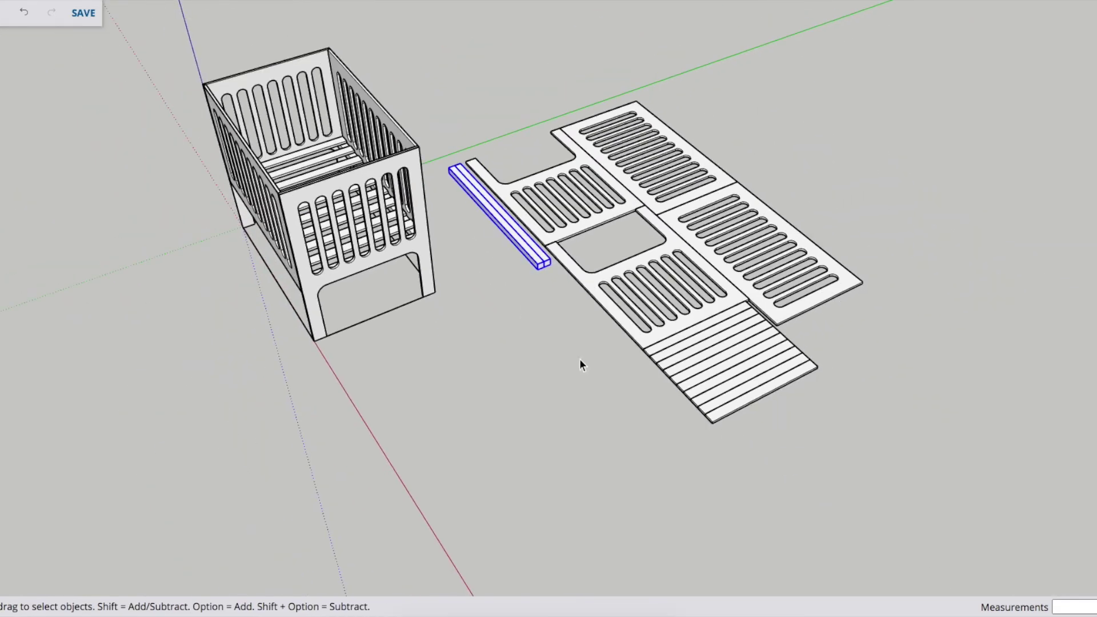
Step: Move the selected flat panels, slats and rails beside the crib, then orbit to review
{"action": "left_click_drag", "start_coordinate": [521, 67], "coordinate": [503, 63]}
{"action": "key", "text": "m"}
{"action": "left_click", "coordinate": [773, 99]}
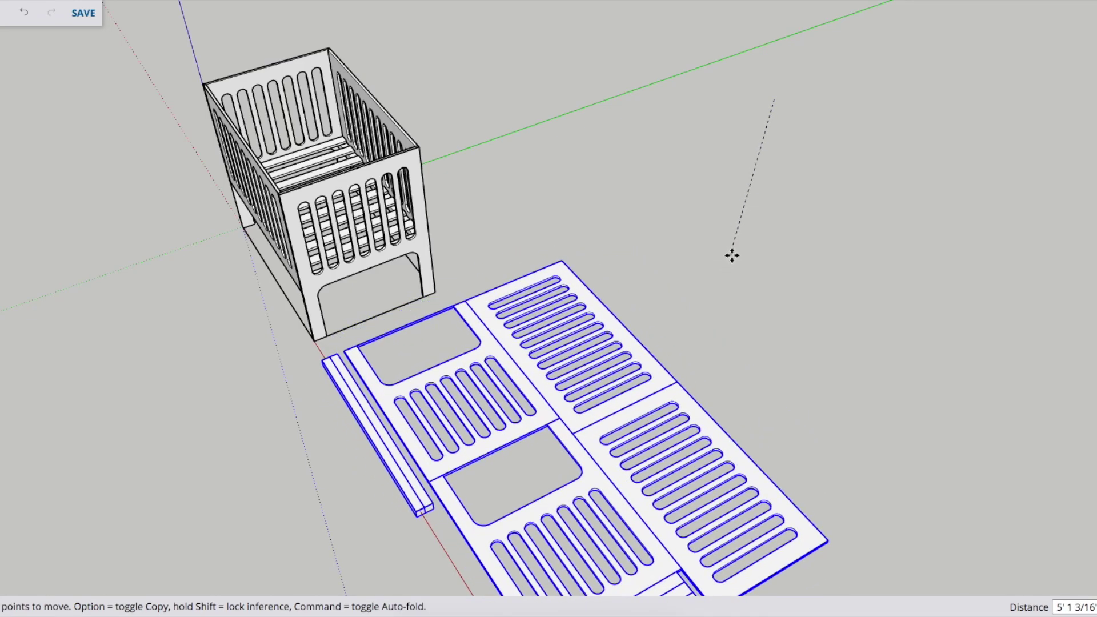
{"action": "left_click", "coordinate": [734, 255]}
{"action": "key", "text": "space"}
{"action": "key", "text": "o"}
{"action": "mouse_move", "coordinate": [34, 333]}
{"action": "left_mouse_down"}
{"action": "mouse_move", "coordinate": [131, 304]}
{"action": "mouse_move", "coordinate": [176, 264]}
{"action": "mouse_move", "coordinate": [228, 350]}
{"action": "mouse_move", "coordinate": [257, 327]}
{"action": "left_mouse_up"}
{"action": "key", "text": "h"}
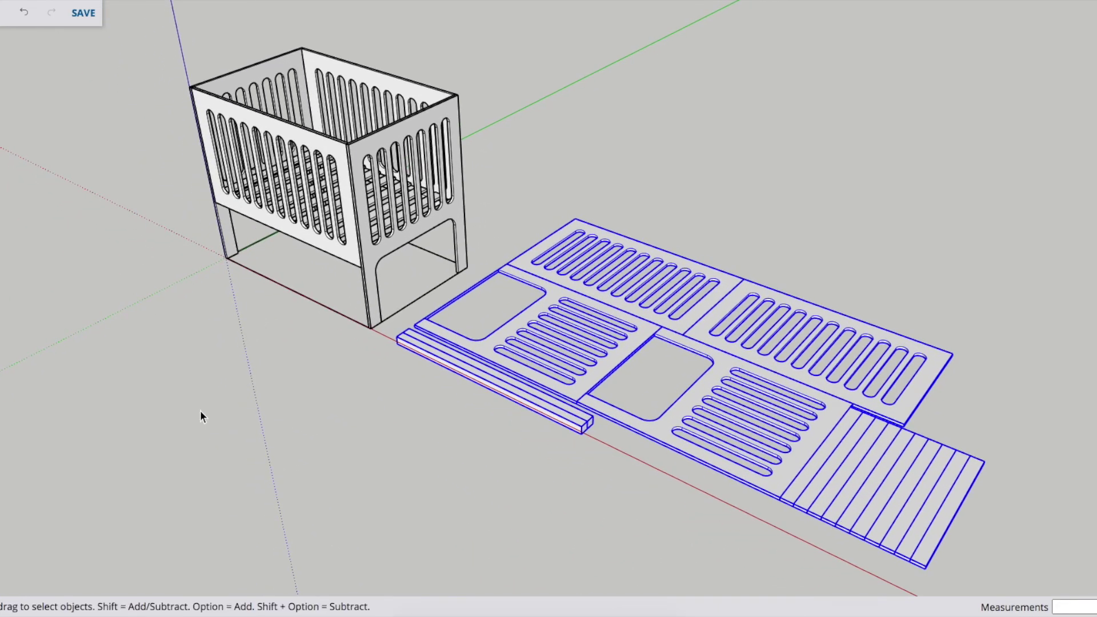